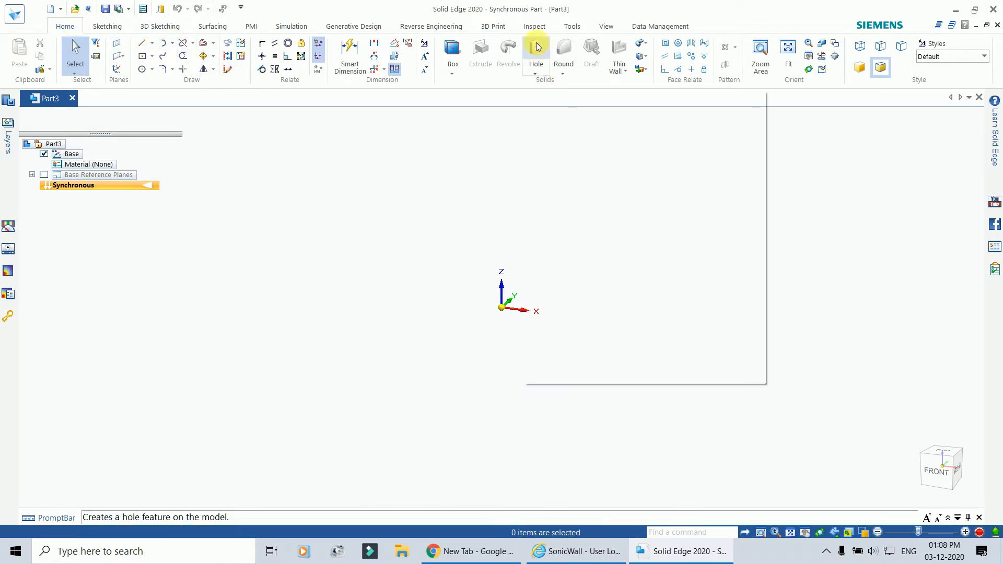
click(537, 73)
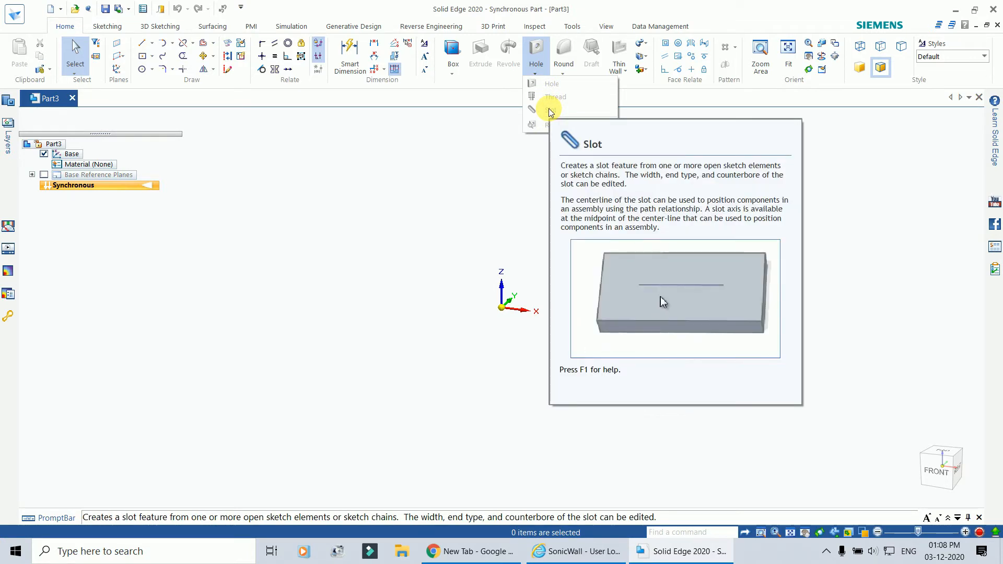
click(455, 256)
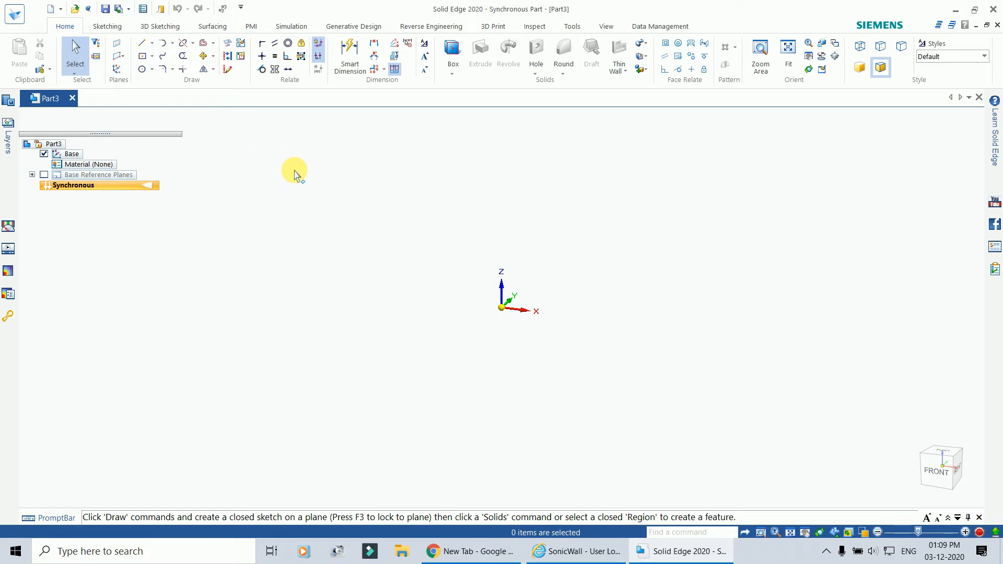
Sketch a rectangle about 78 mm wide and 42 mm high on the locked XZ plane, beside the origin.
click(141, 60)
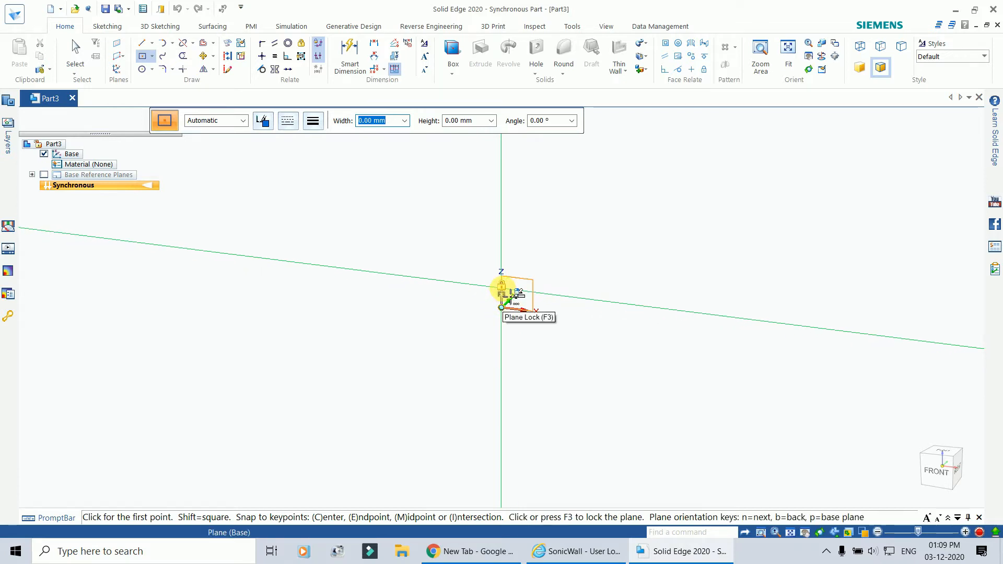
click(506, 290)
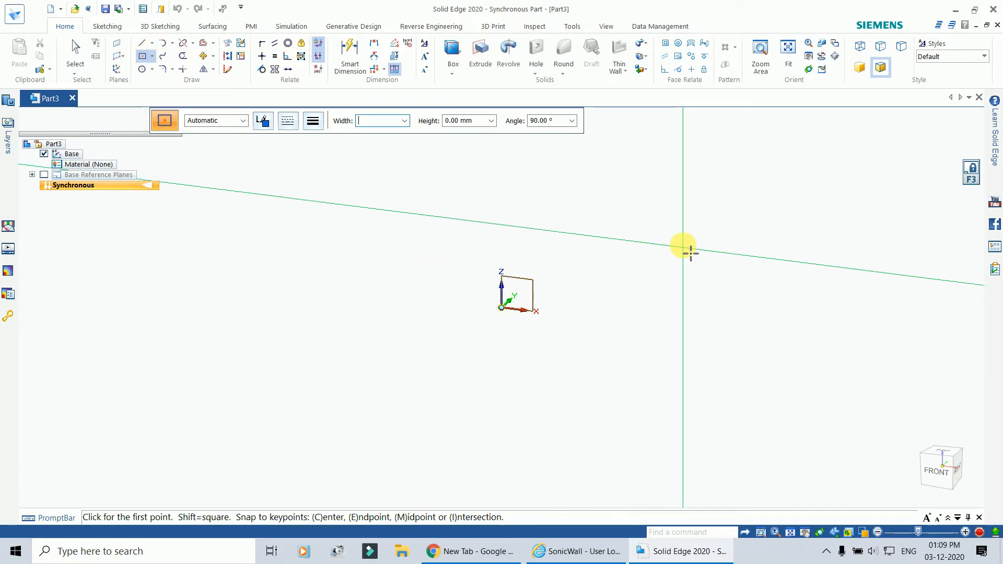
scroll(670, 250, up, 1)
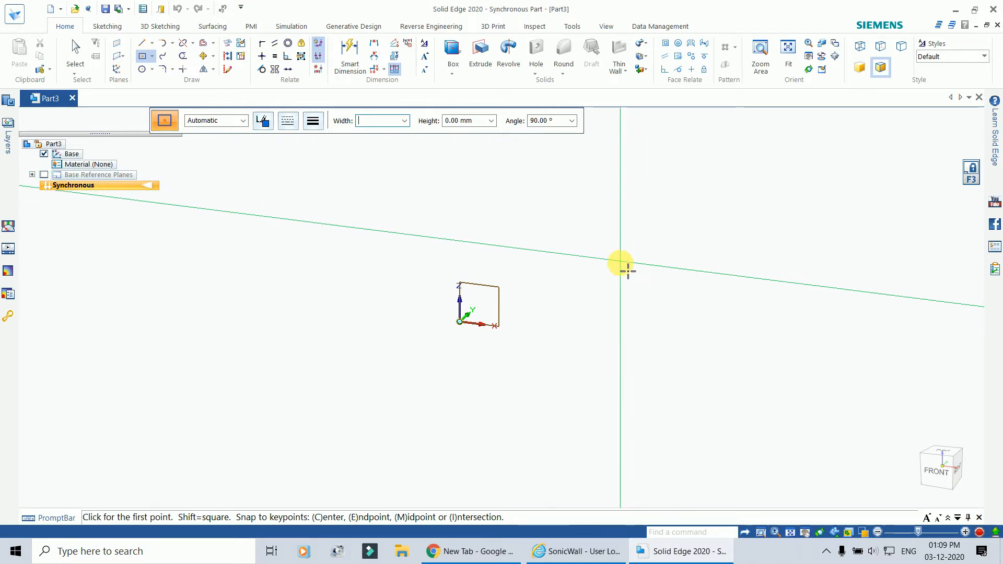
click(620, 264)
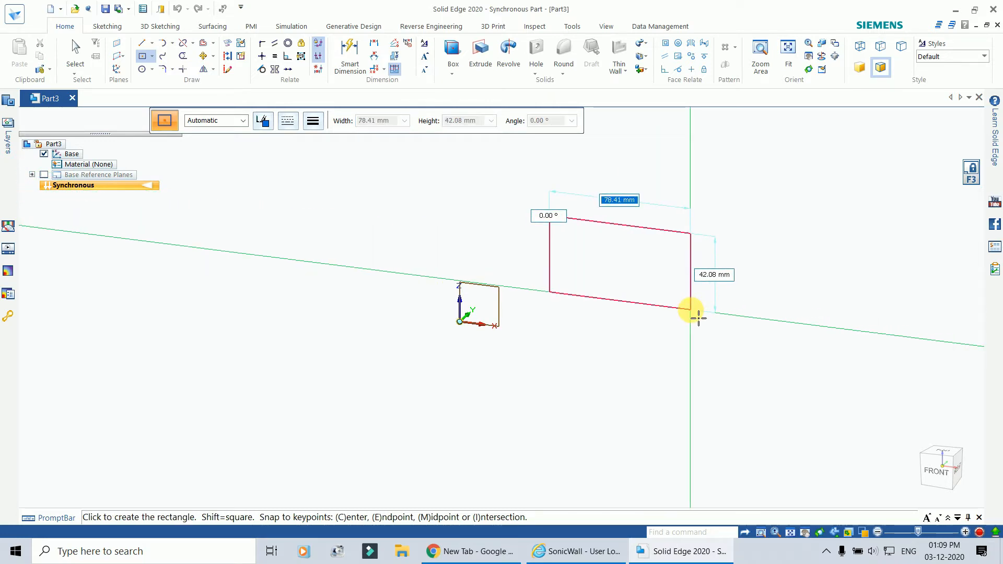
click(698, 317)
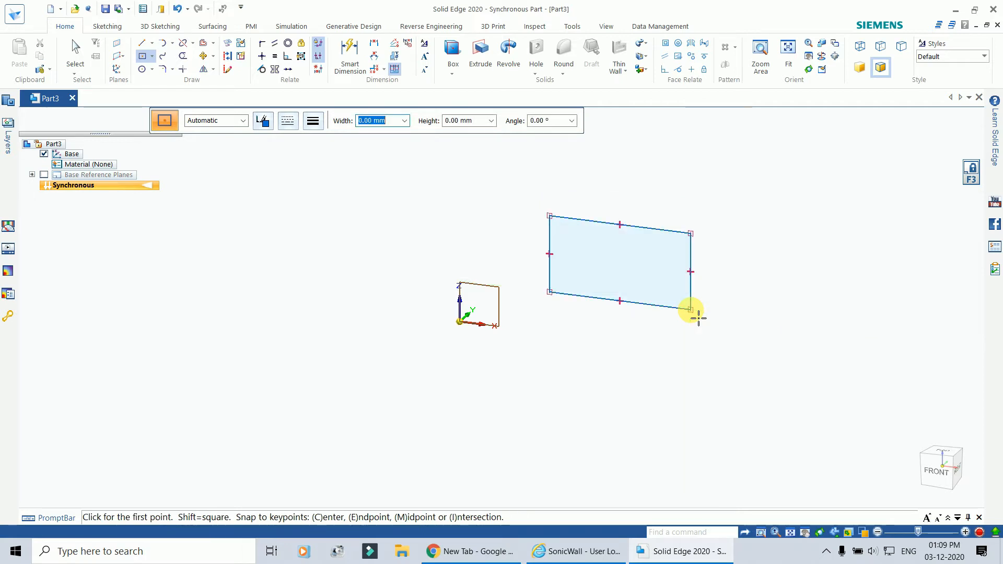
key(Escape)
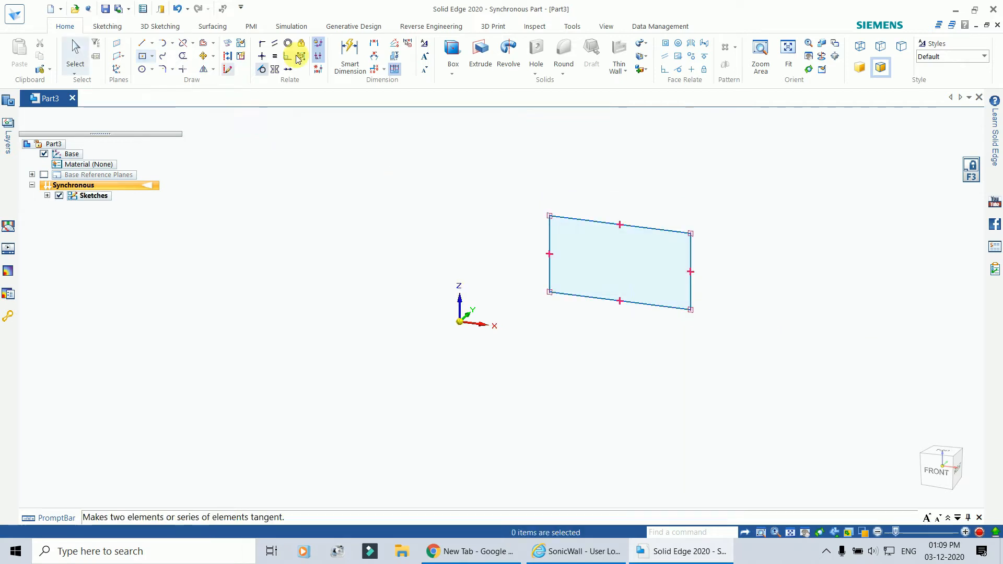
Dimension the rectangle with Smart Dimension, setting its height to 50 mm and its width to 90 mm.
click(355, 55)
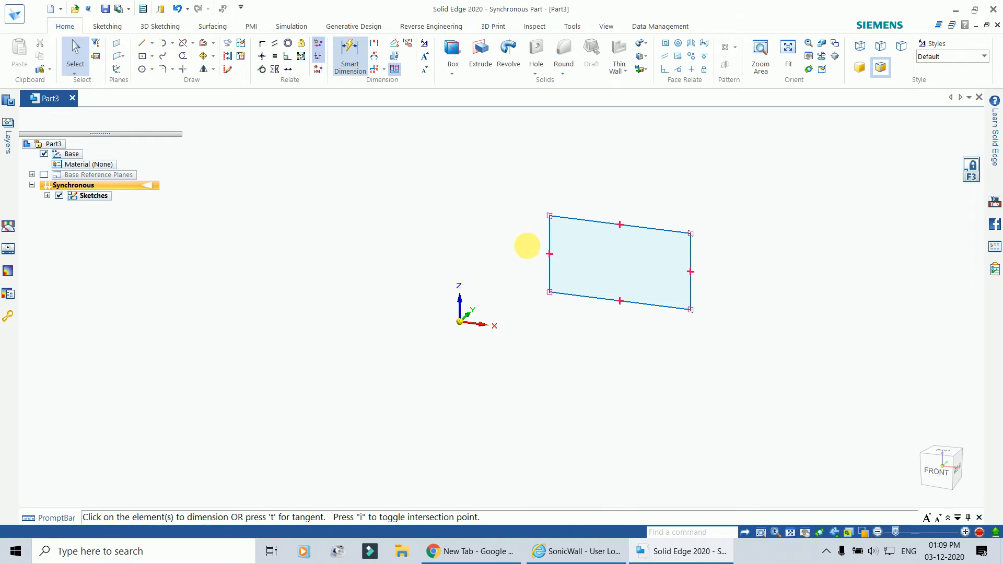
click(552, 244)
click(518, 234)
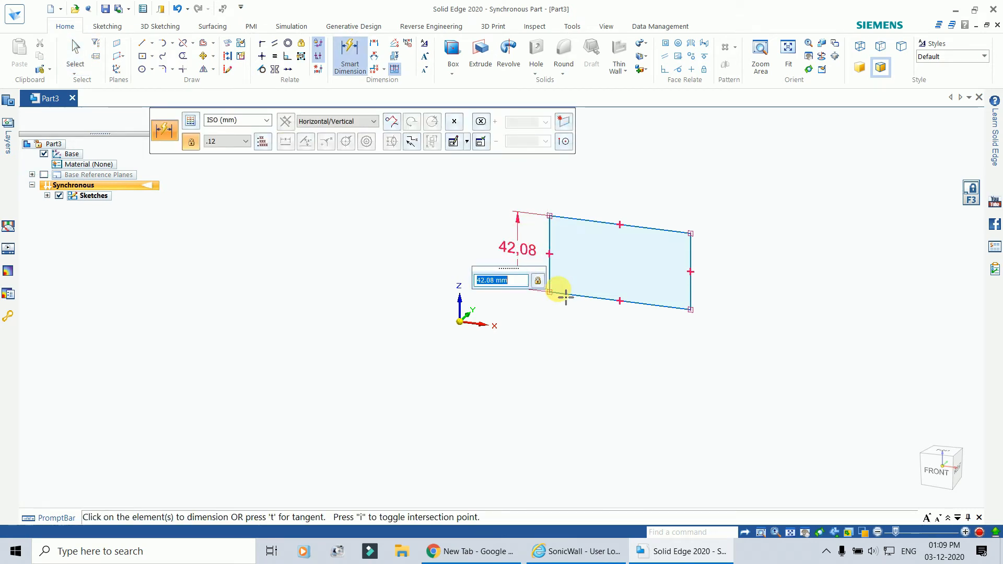
text(5)
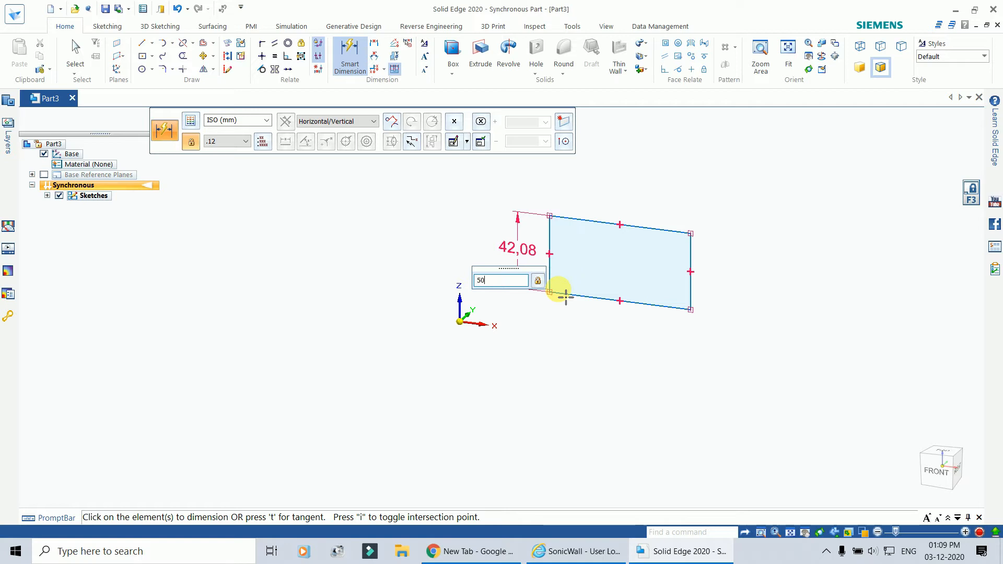
text(0)
key(Return)
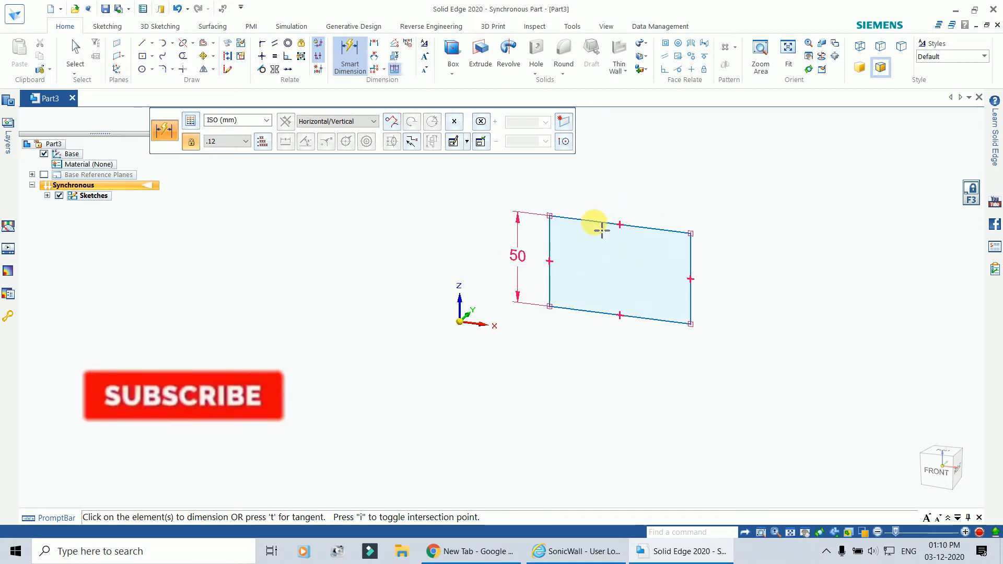
click(601, 226)
click(617, 200)
text(90)
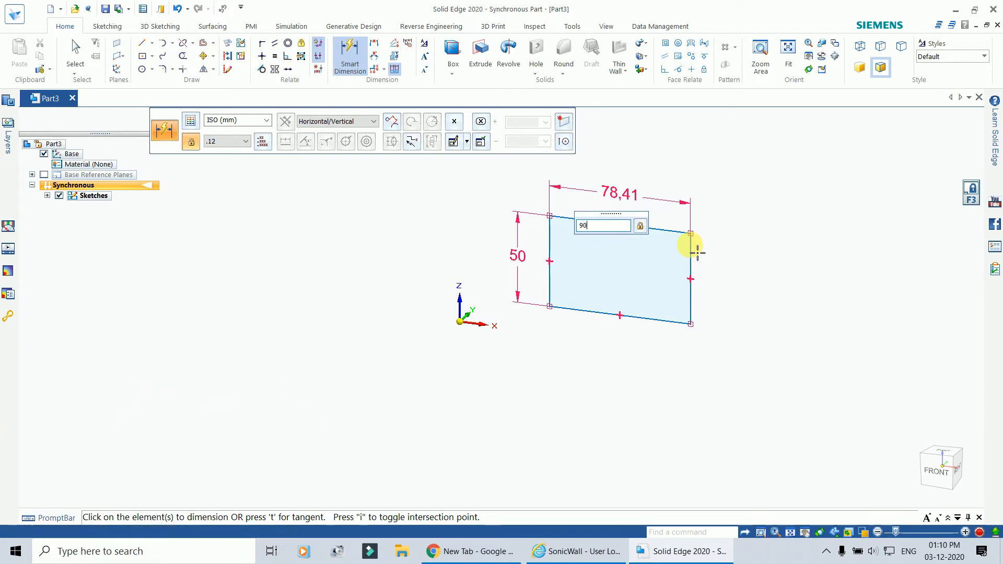
key(Return)
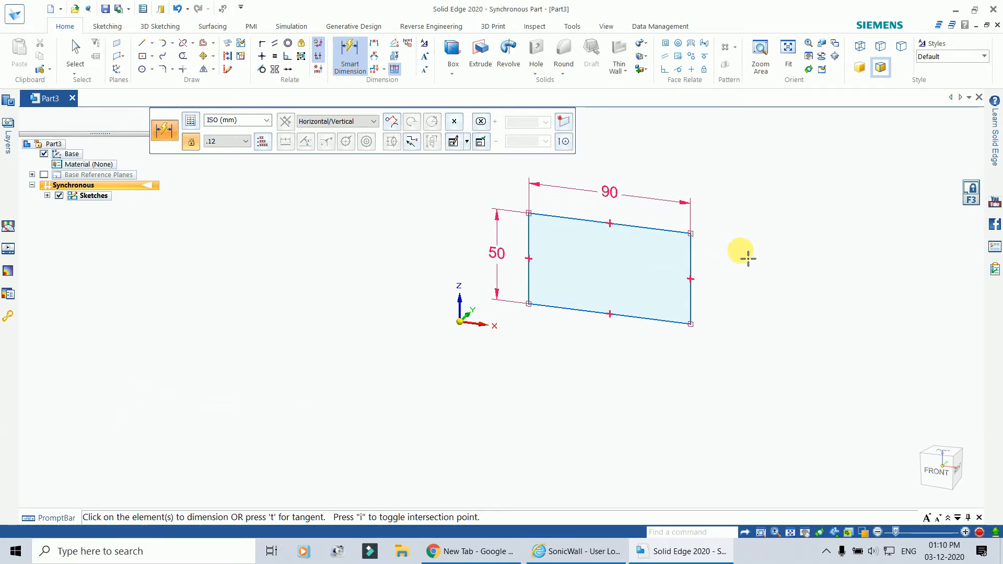
key(Escape)
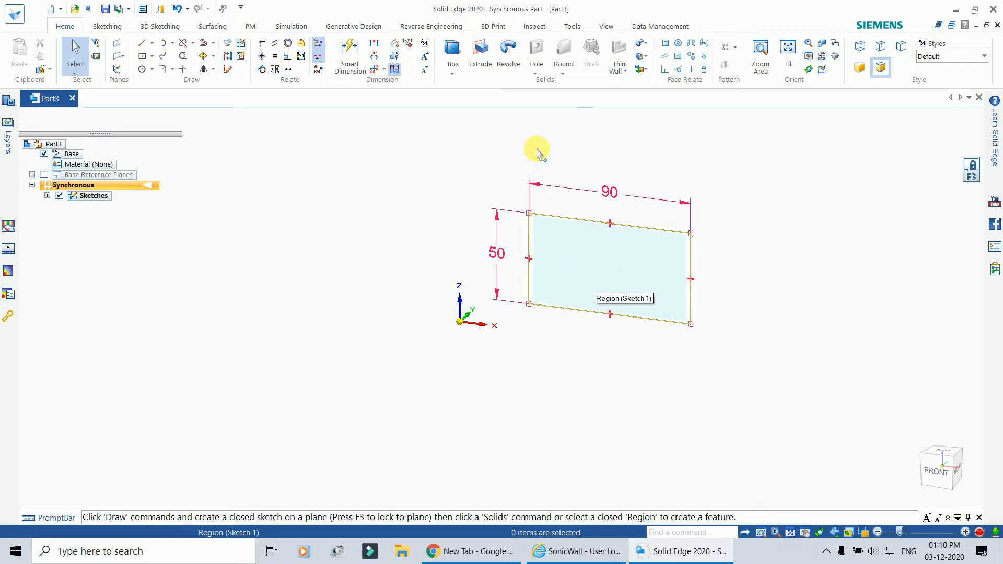
Extrude the rectangular region 40 mm toward the front to form a solid block.
click(484, 59)
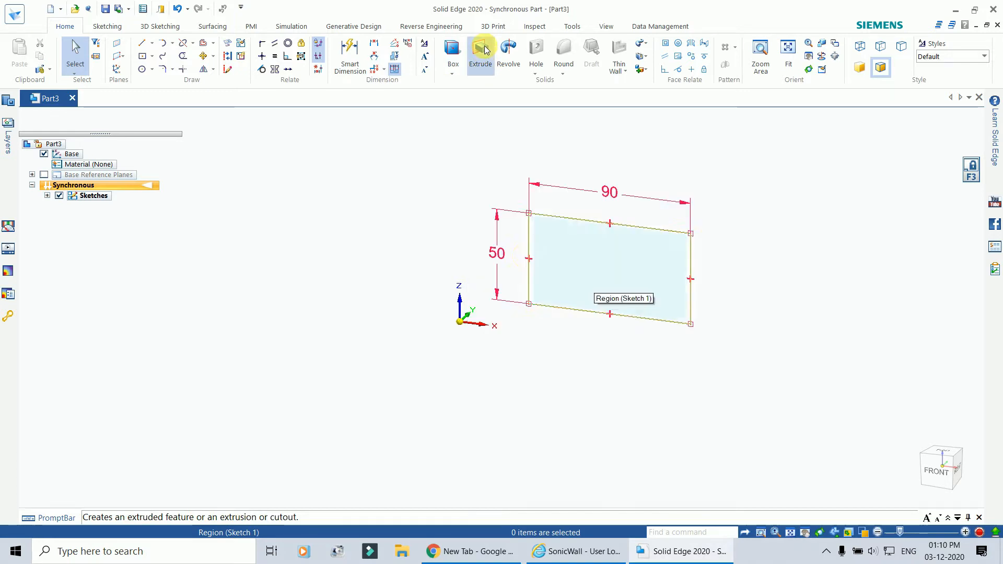
click(626, 254)
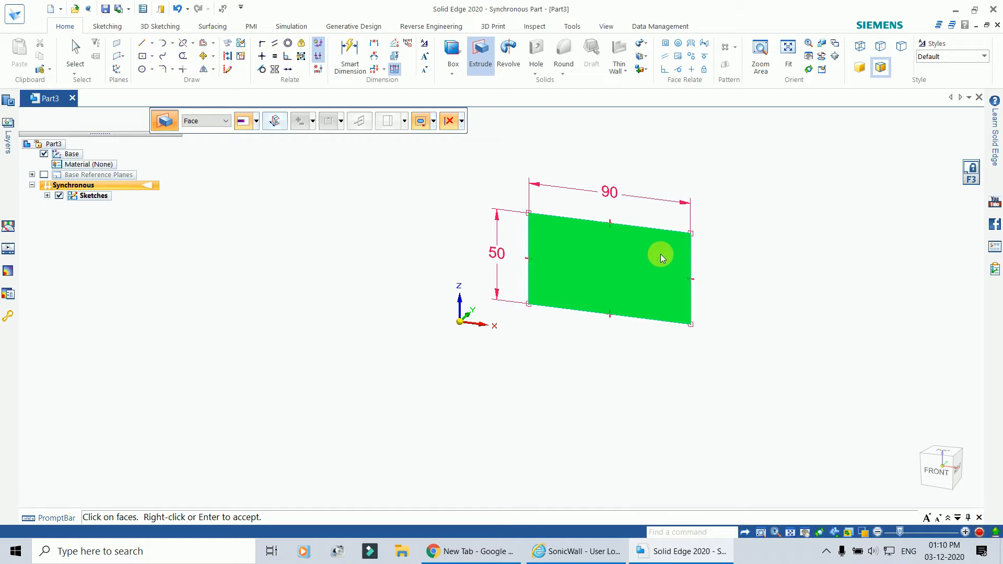
right_click(623, 316)
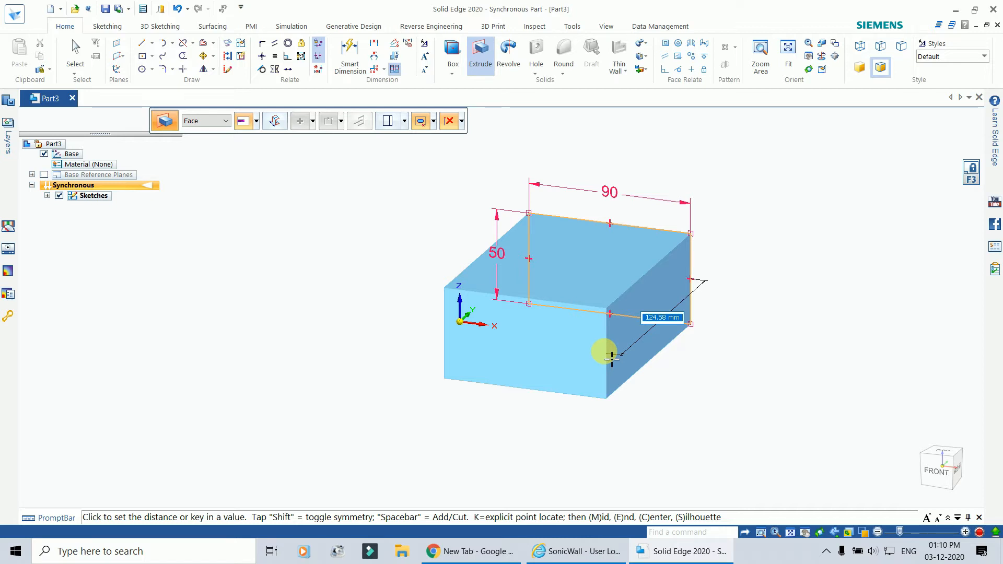
text(4)
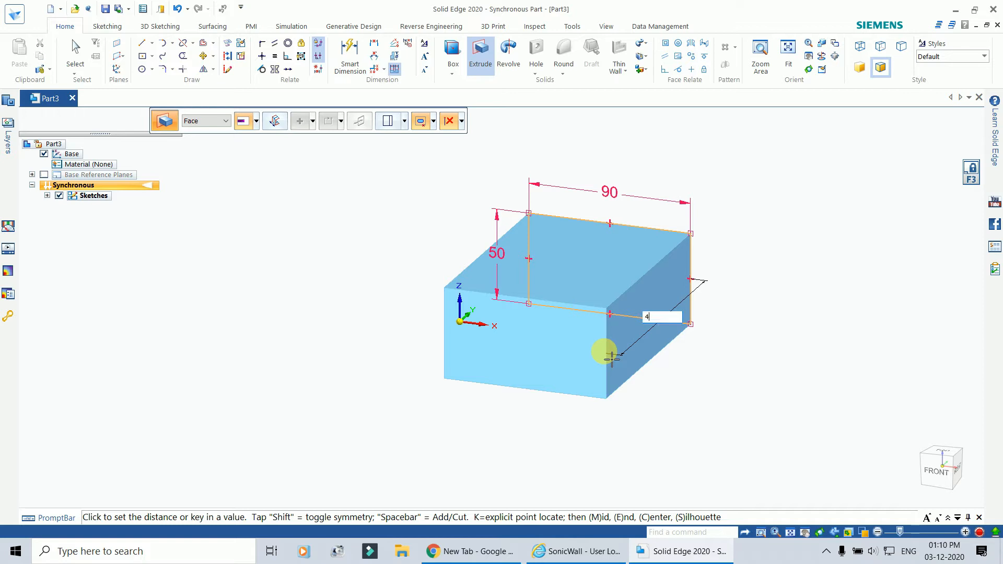
text(0)
key(Return)
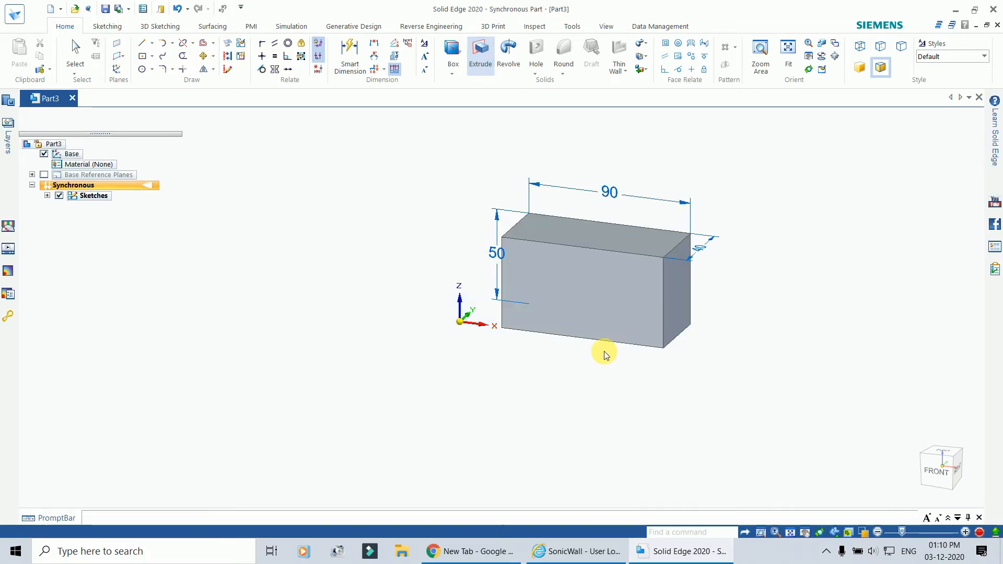
Draw two diagonal construction lines joining opposite corners of the block's front face, with the sketch plane locked to that face.
scroll(540, 197, up, 2)
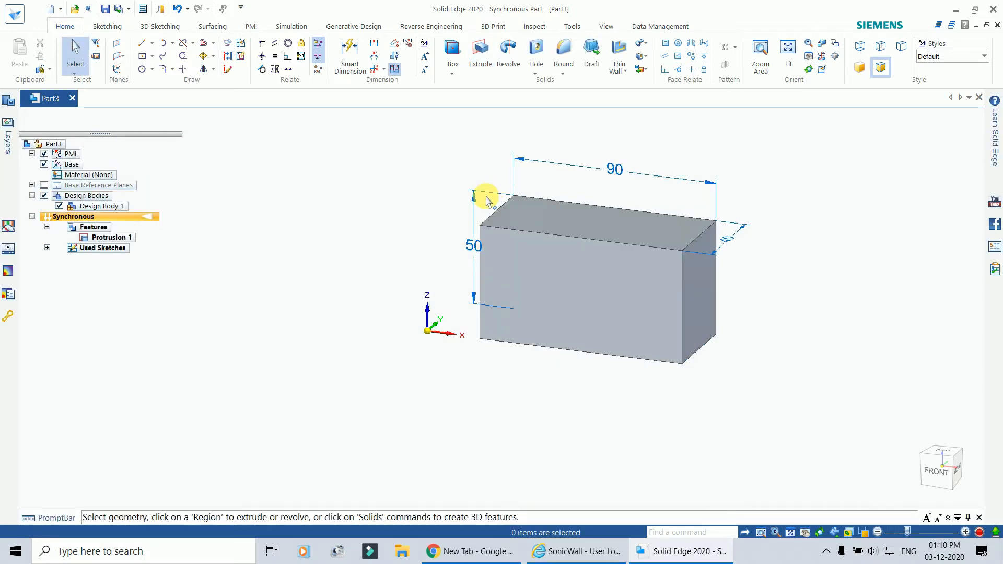
scroll(478, 197, up, 1)
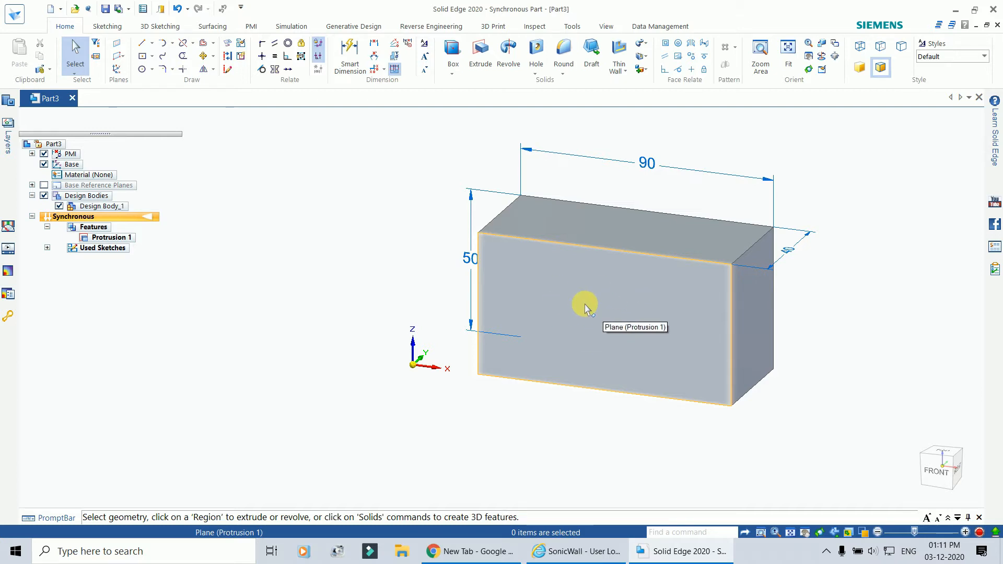
click(143, 43)
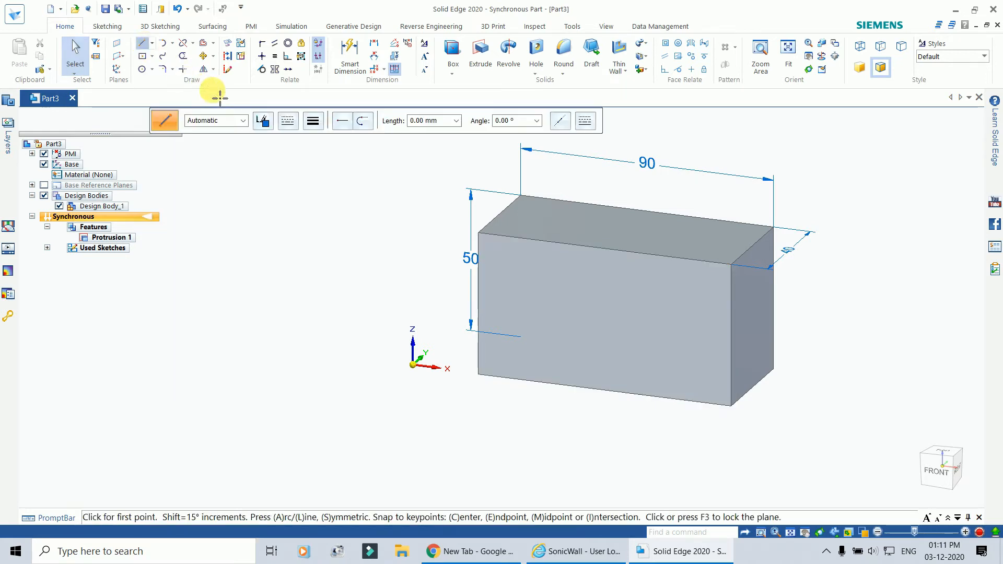
click(228, 70)
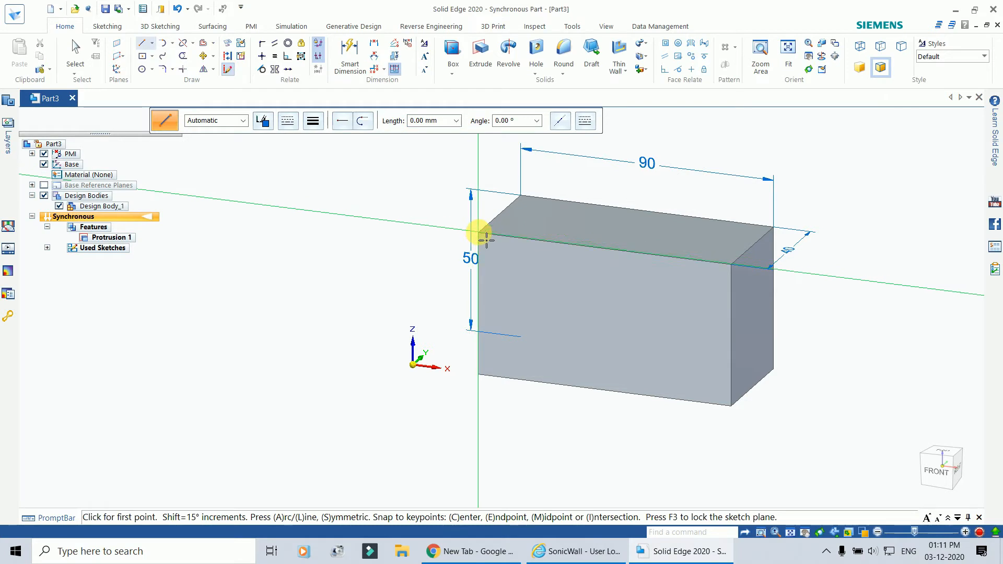
key(F3)
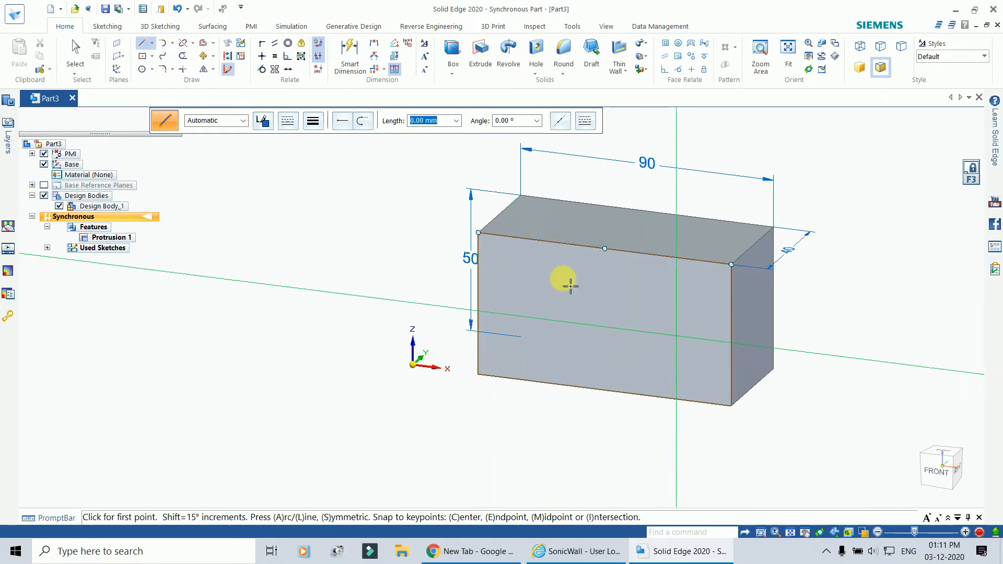
click(486, 240)
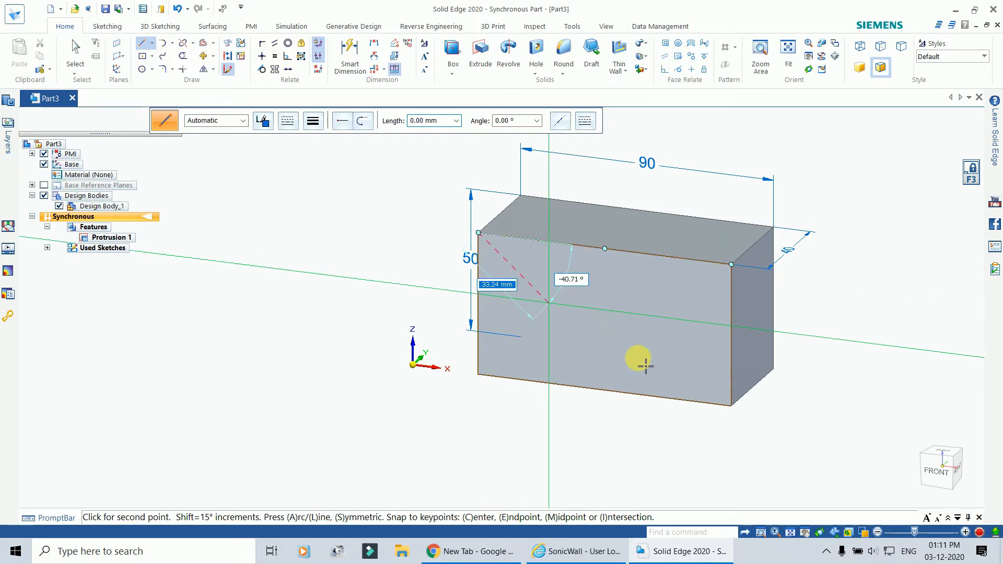
click(733, 407)
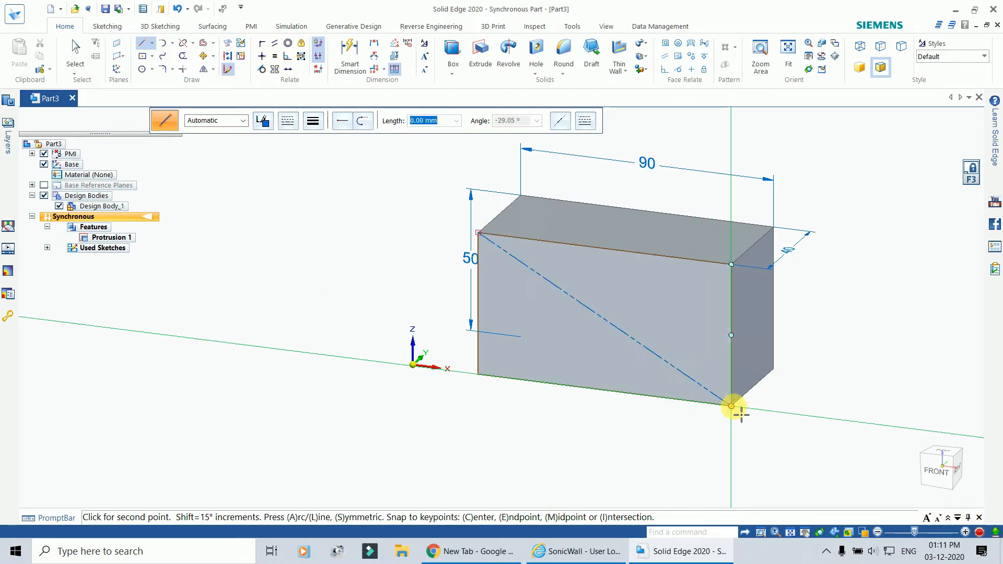
click(732, 265)
click(731, 265)
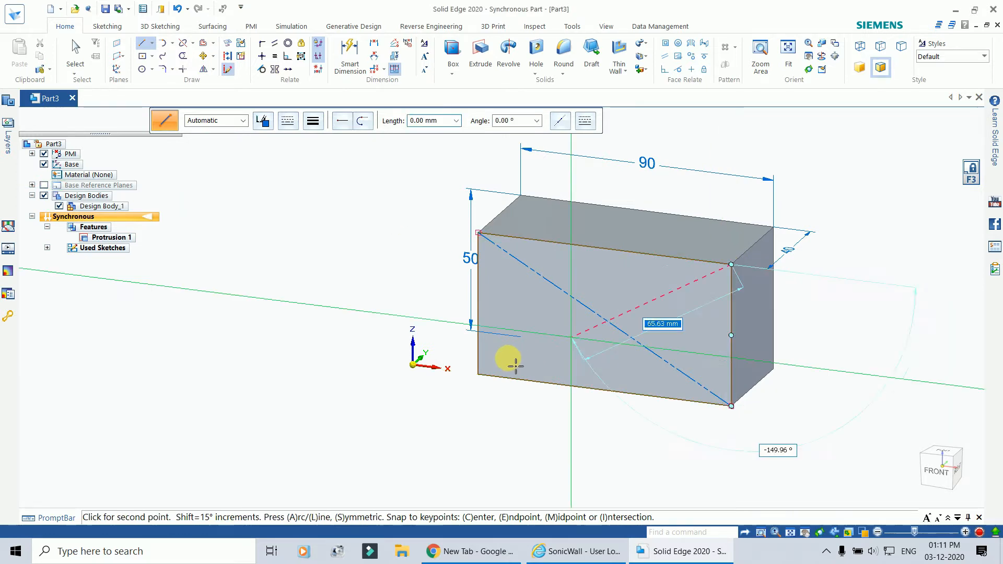
click(479, 376)
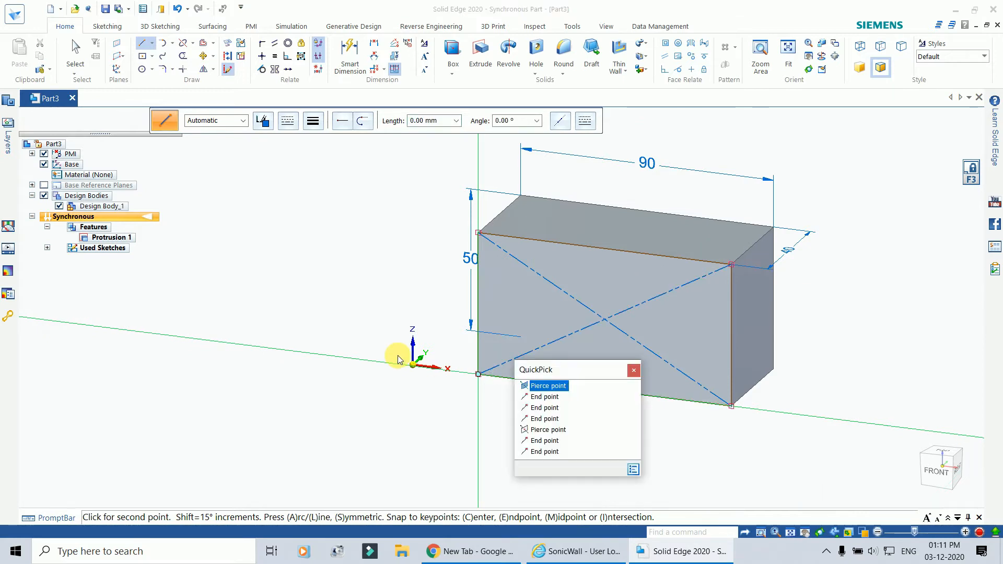
key(Escape)
key(Escape)
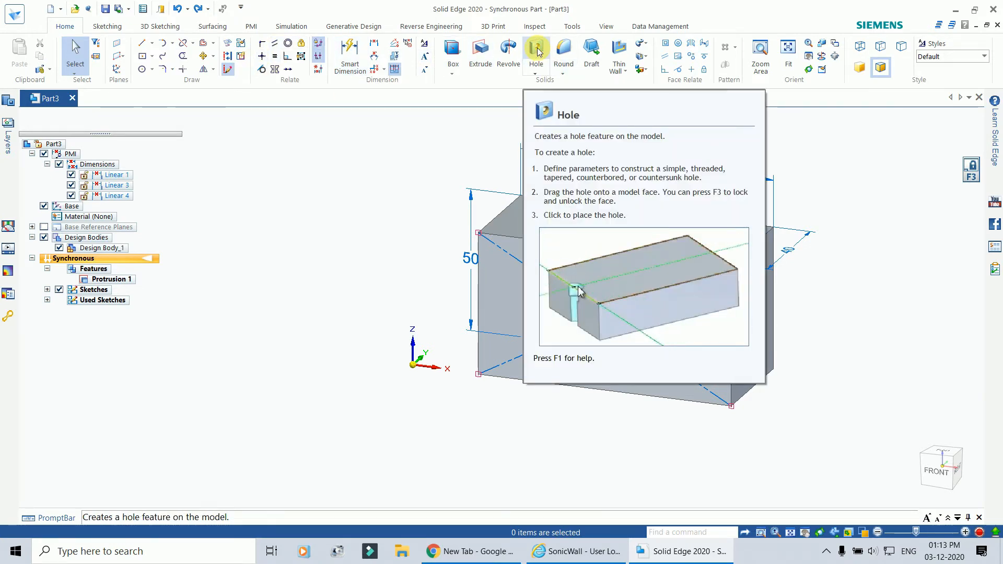
Place a hole with the Hole command on the front face where the two construction diagonals cross.
click(537, 51)
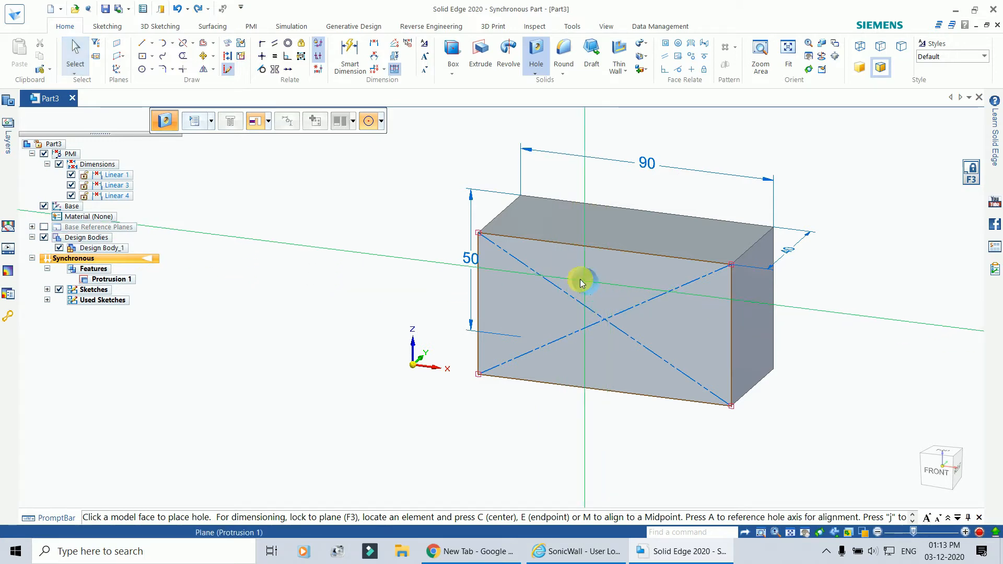
click(606, 318)
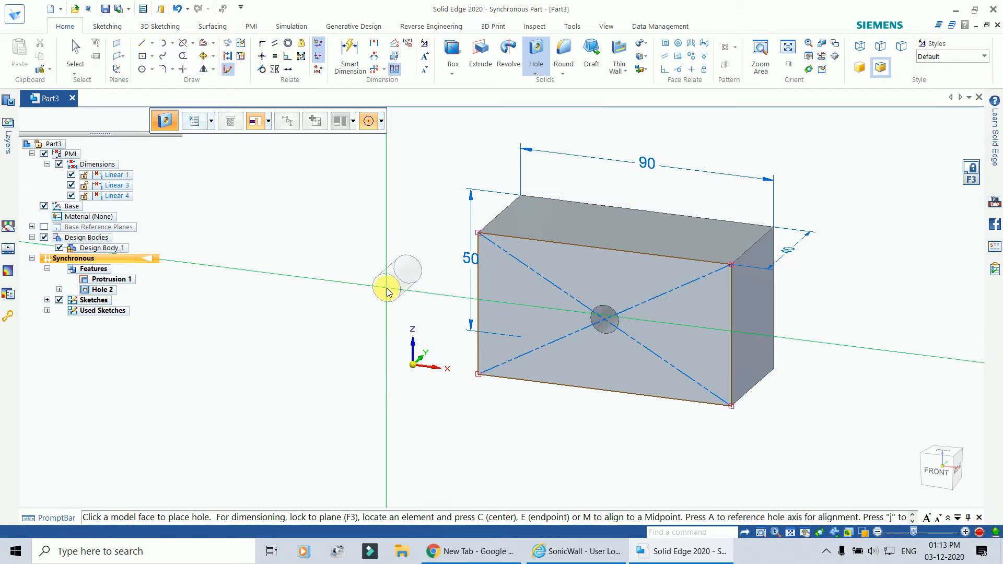
key(Escape)
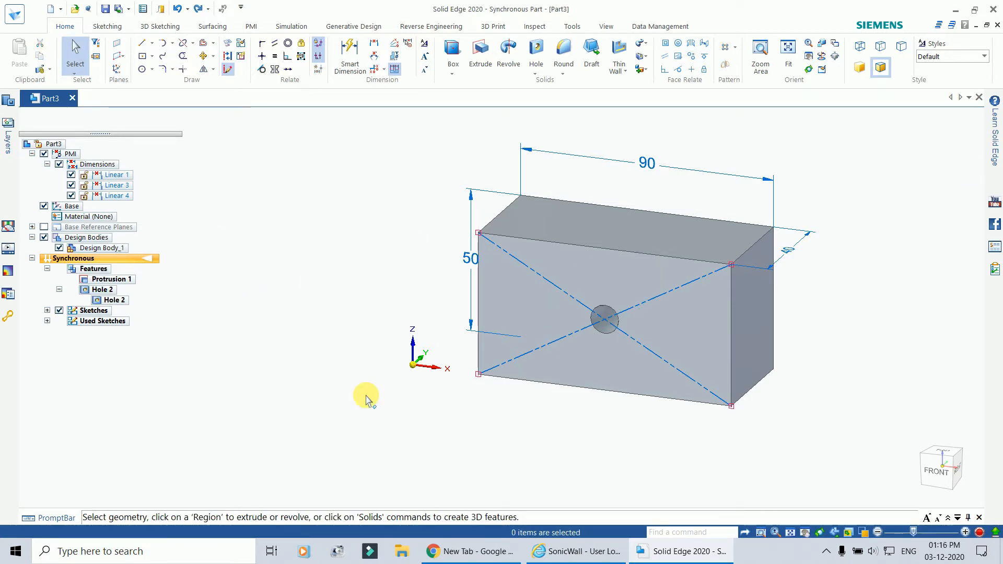
Delete both construction diagonals from the block's front face.
click(544, 280)
key(Delete)
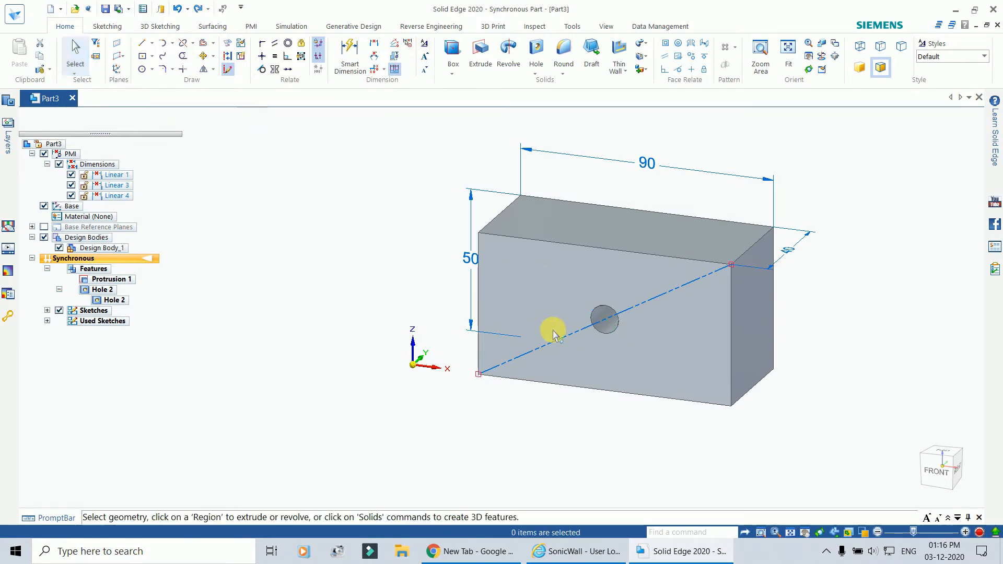
click(554, 339)
key(Delete)
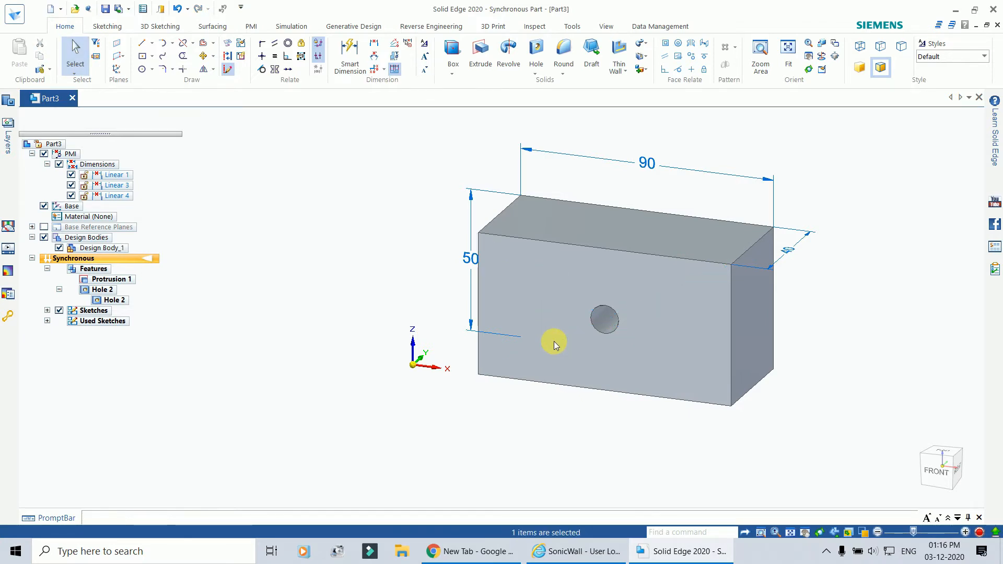
Set the diameter of the hole on the block's front face to 30 mm.
click(612, 314)
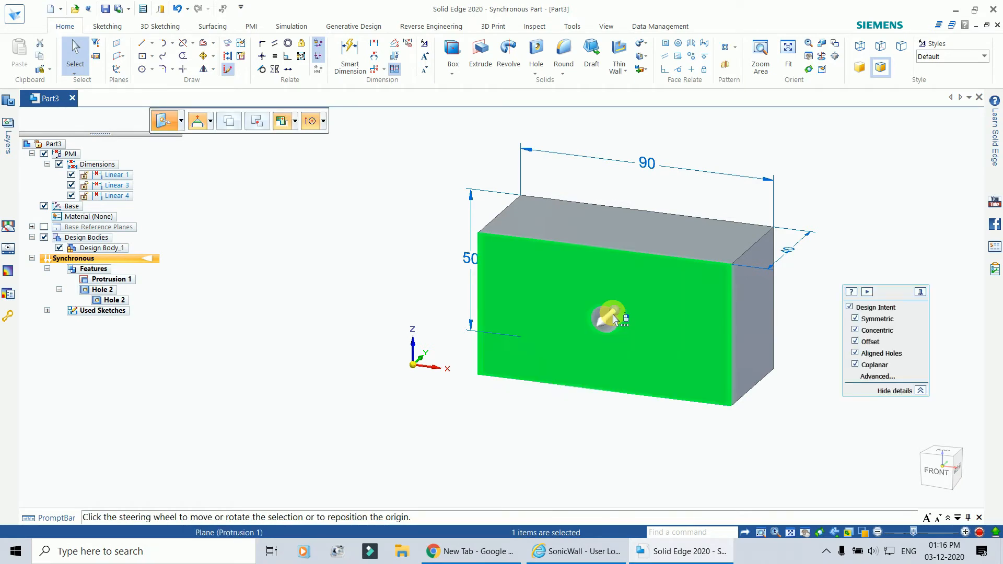
click(348, 237)
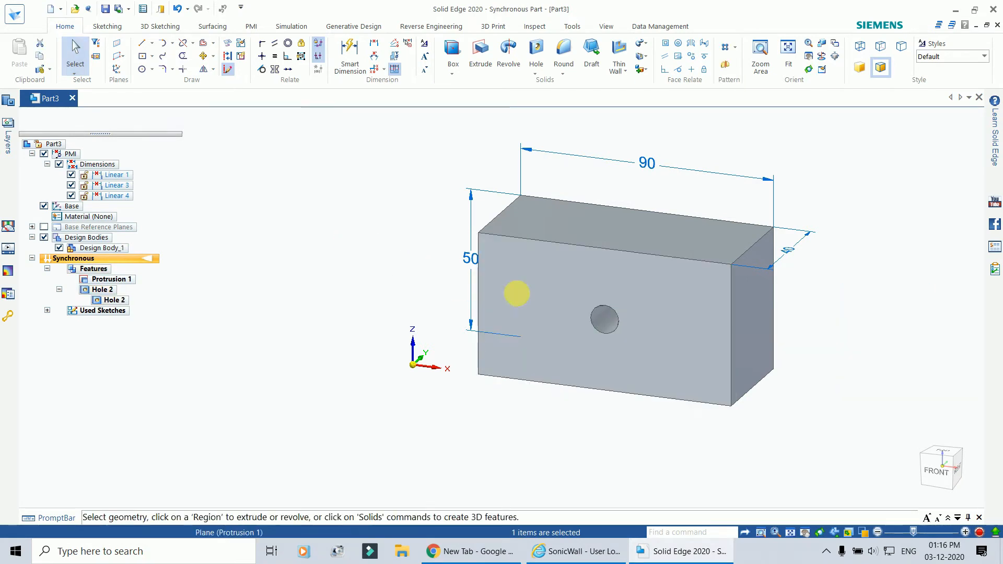
click(609, 313)
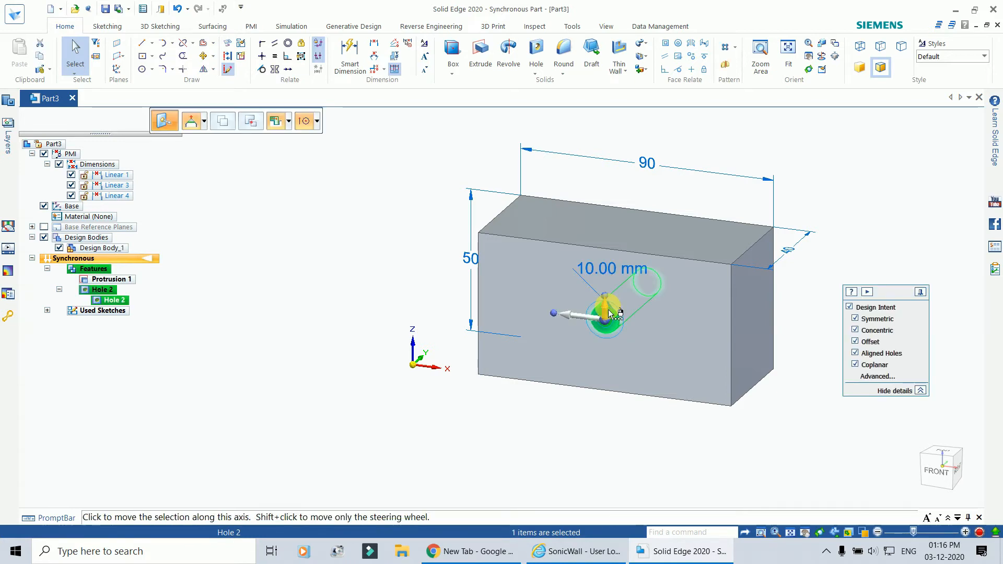
click(589, 275)
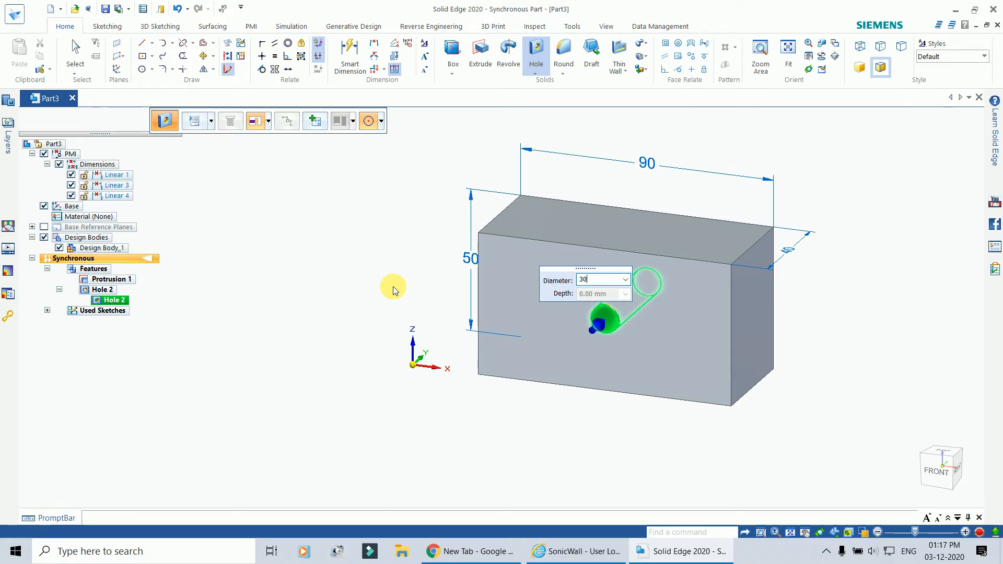
key(Return)
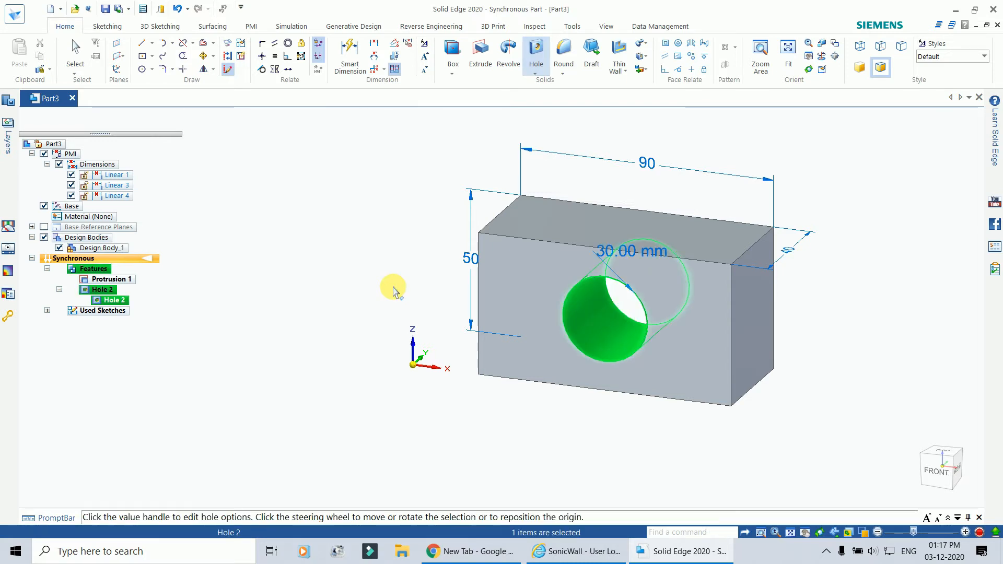
key(Escape)
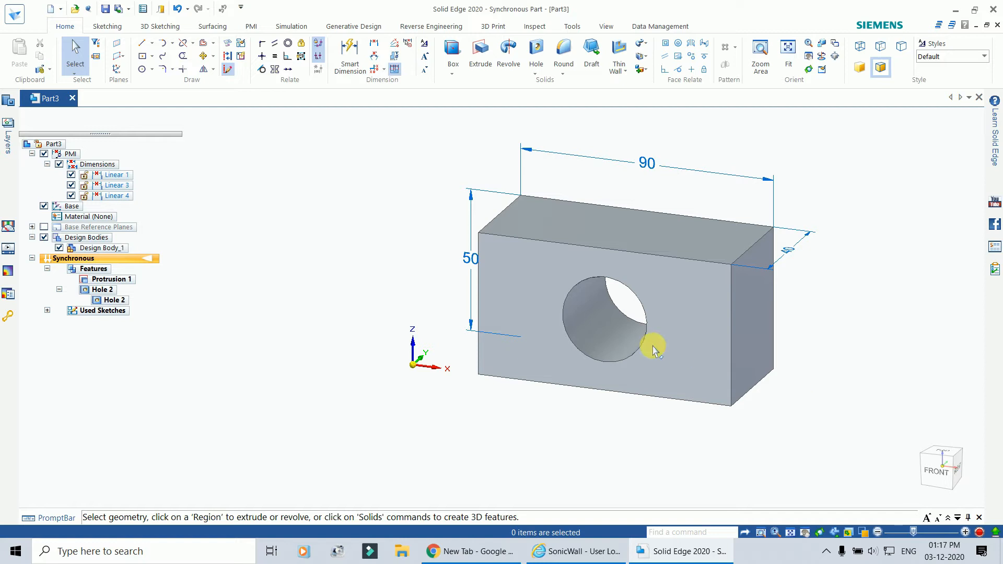
Examine the extent options available for the block's hole: Finite, Through All and Through Next.
click(593, 280)
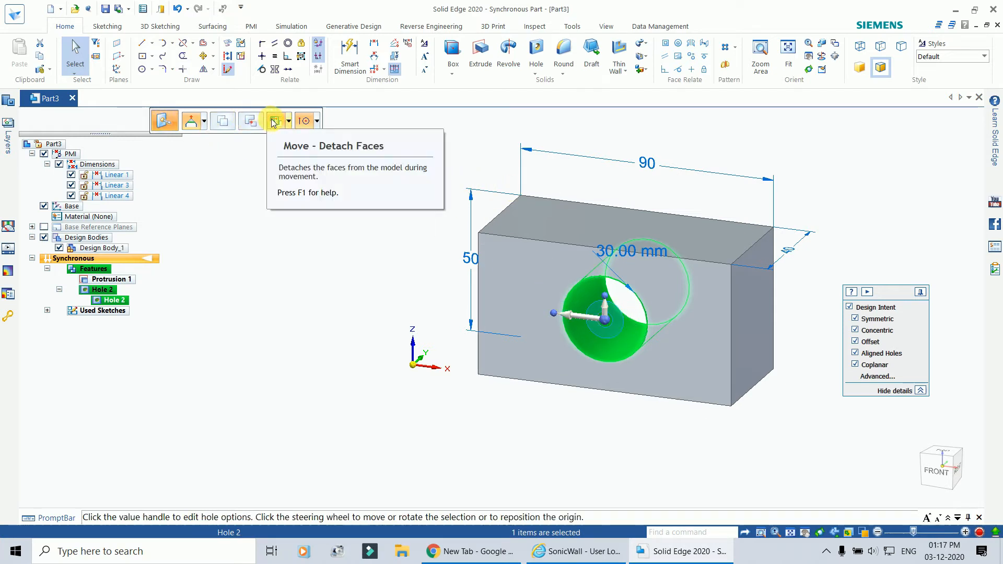
click(585, 281)
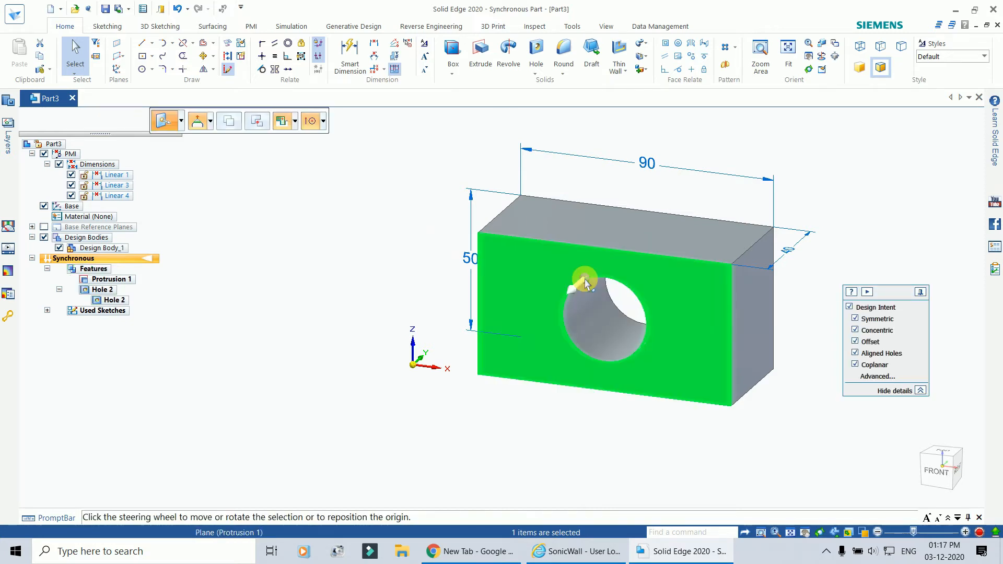
key(Escape)
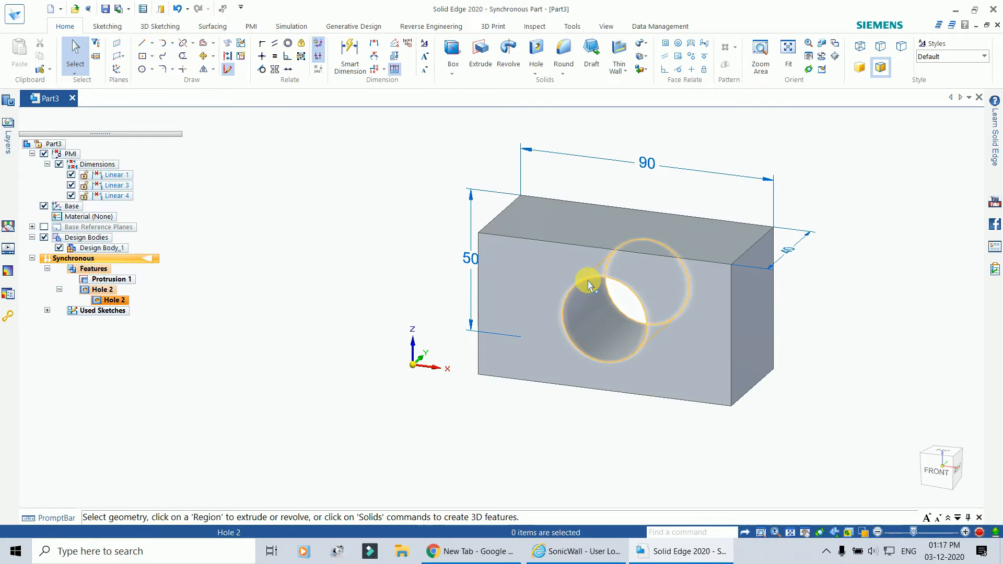
click(618, 304)
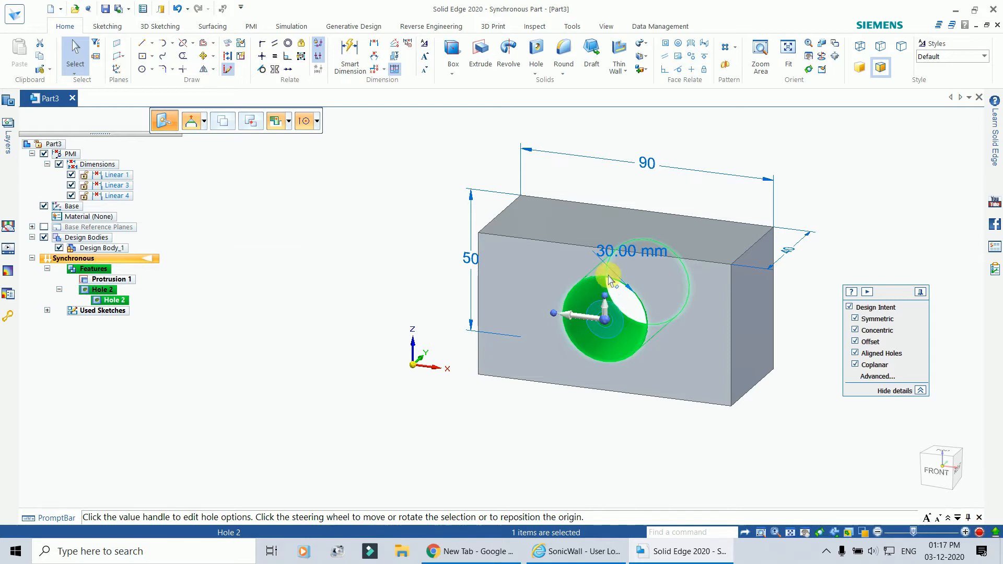
click(610, 253)
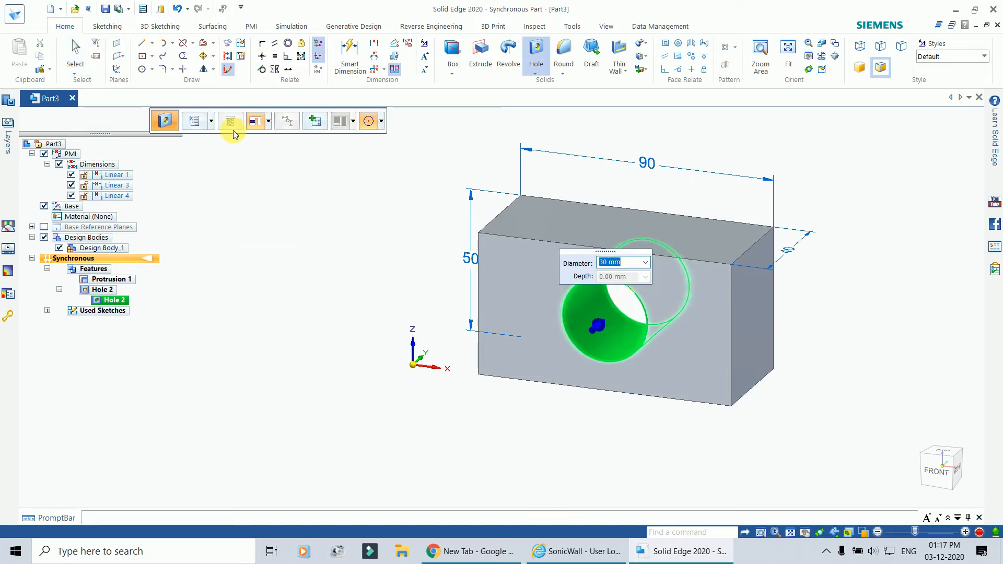
click(260, 124)
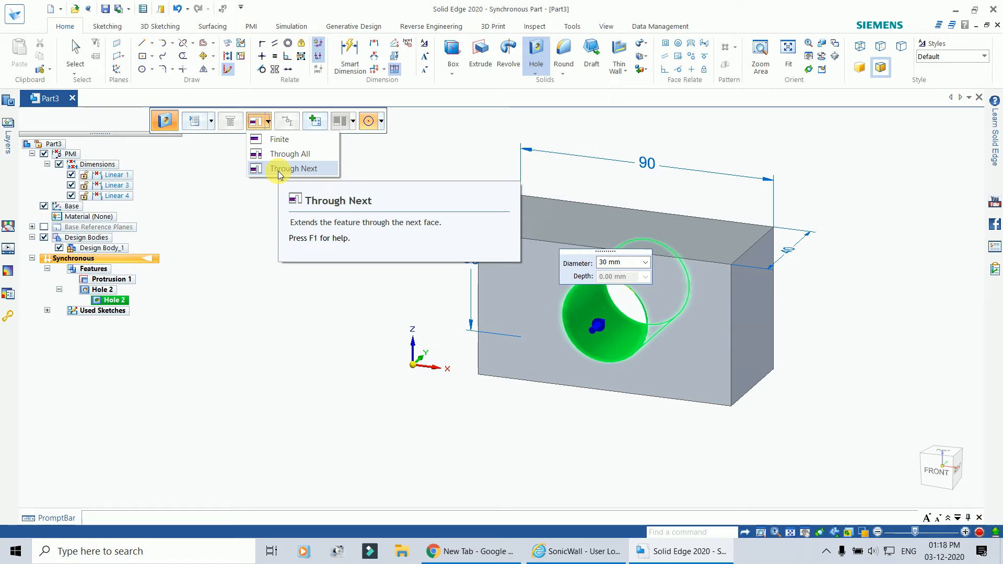
click(280, 259)
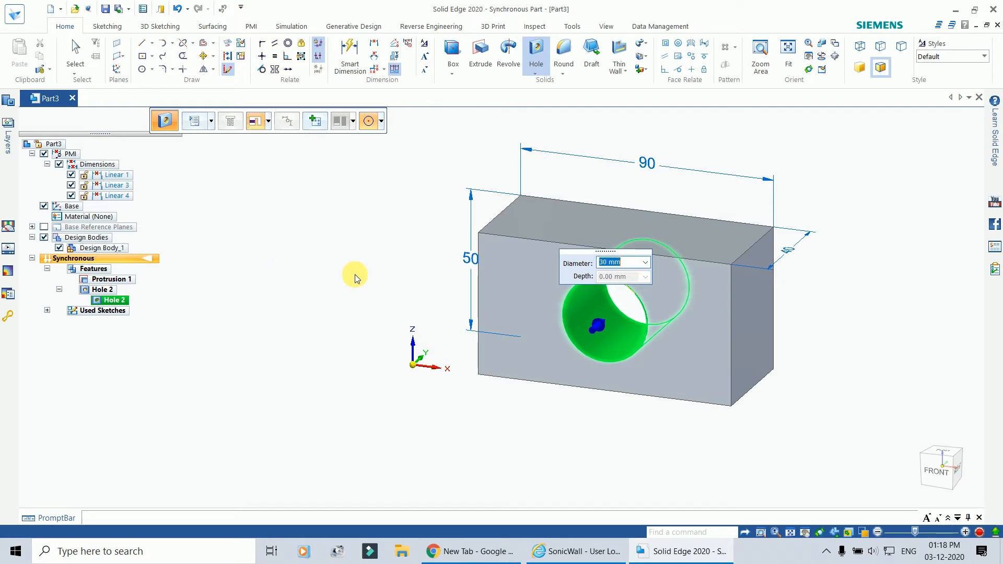
key(Escape)
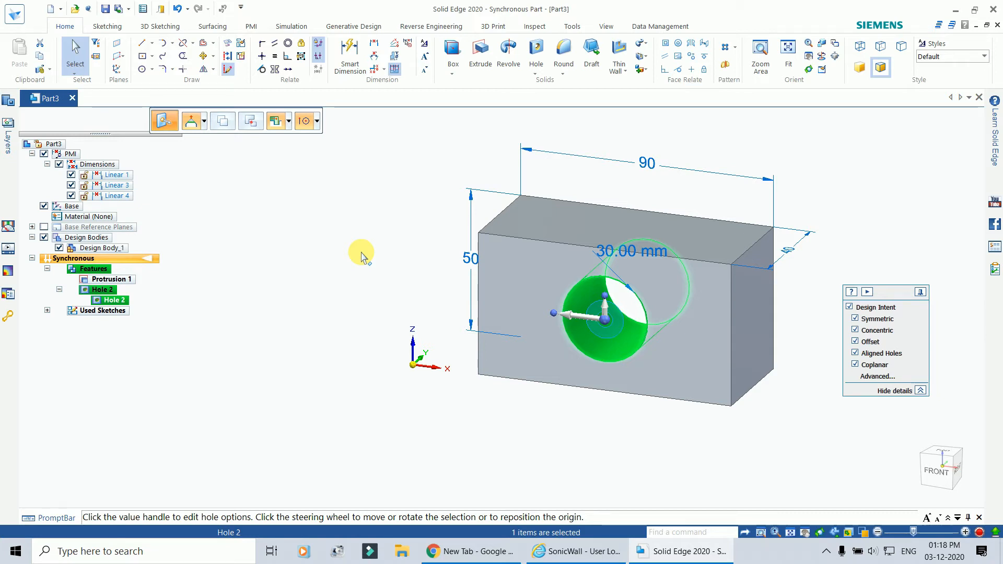
key(Escape)
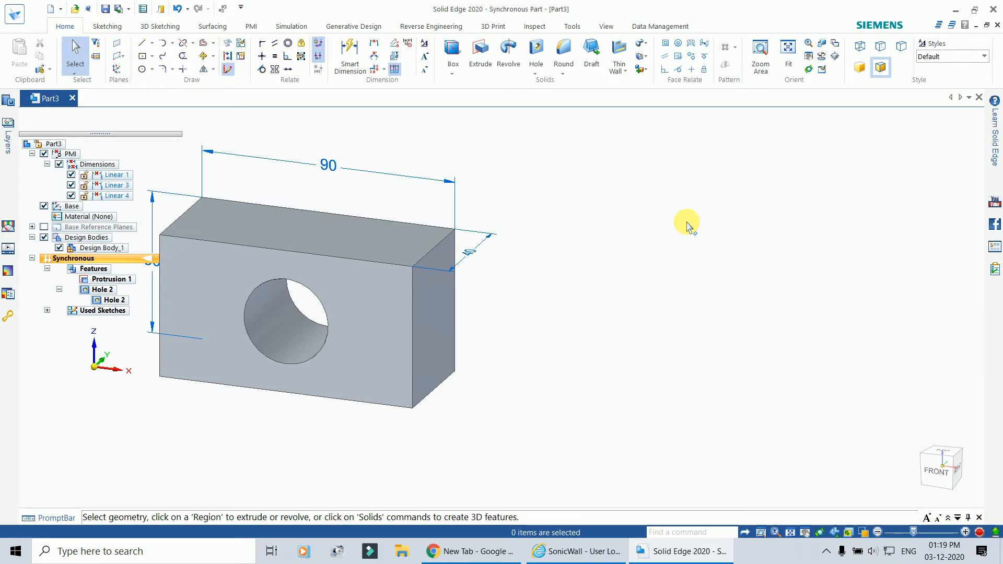
Start a Polygon by Center with six sides and lock the sketch plane to the vertical XZ base plane.
click(152, 56)
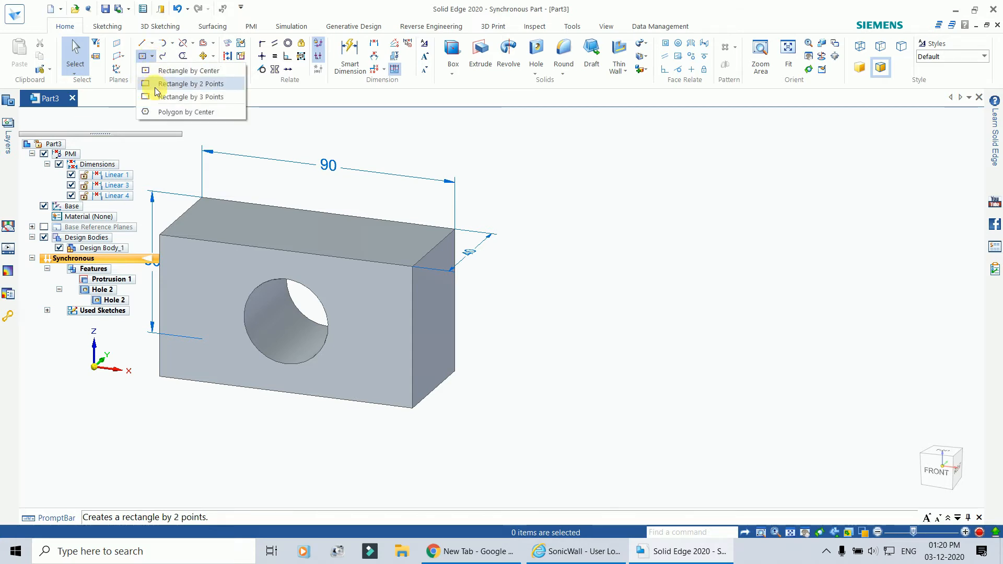
click(169, 114)
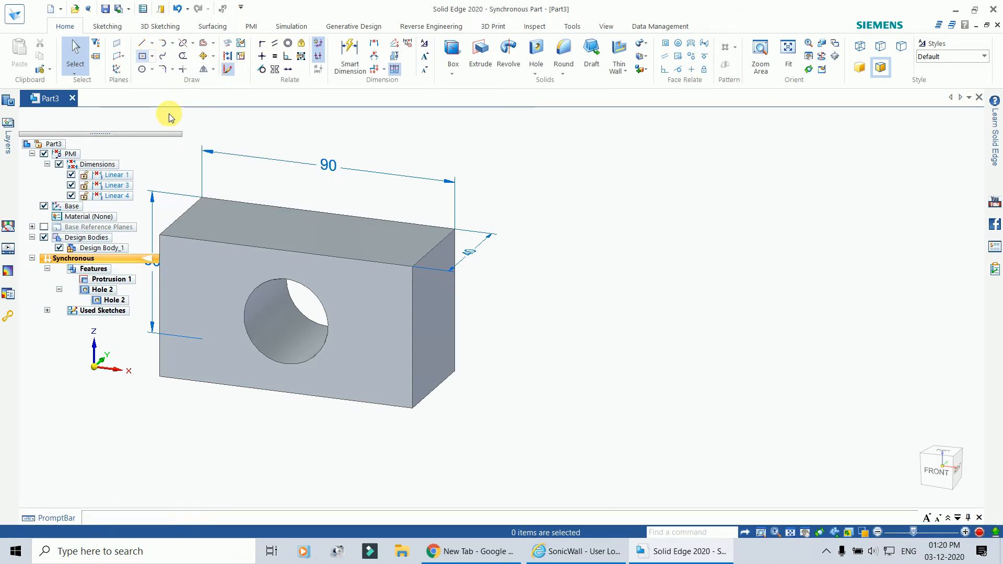
scroll(511, 285, up, 2)
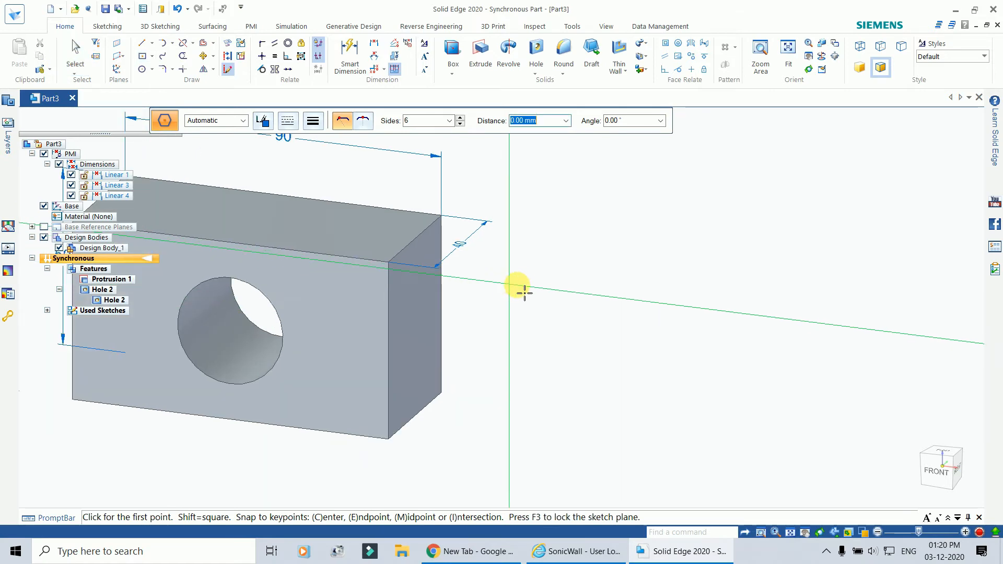
scroll(525, 291, down, 2)
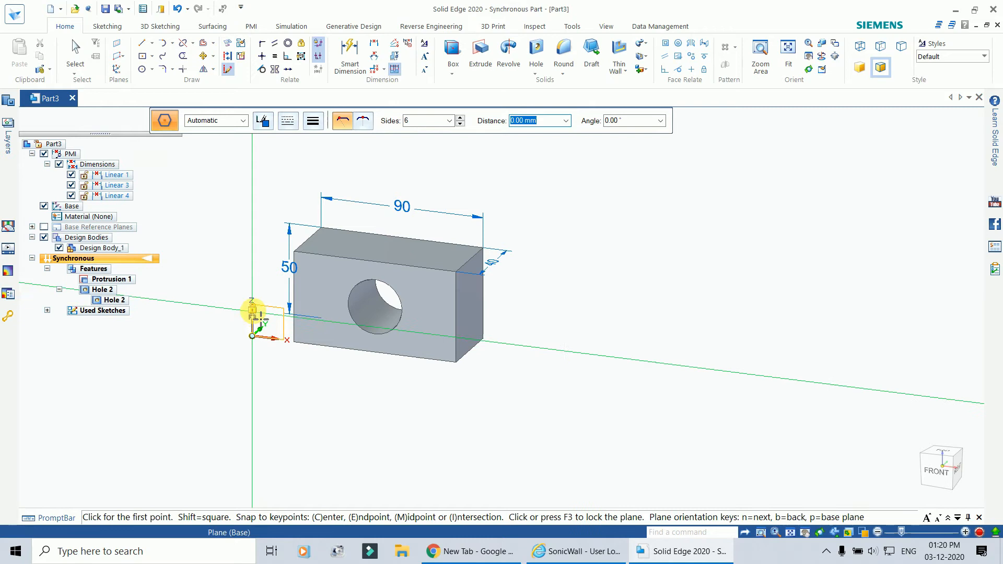
key(F3)
scroll(639, 291, up, 3)
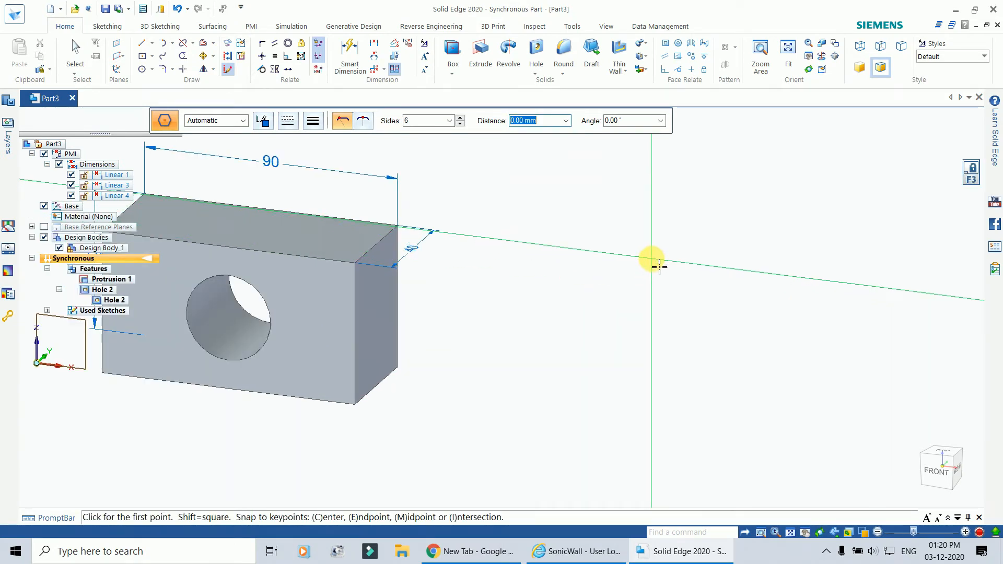
click(656, 258)
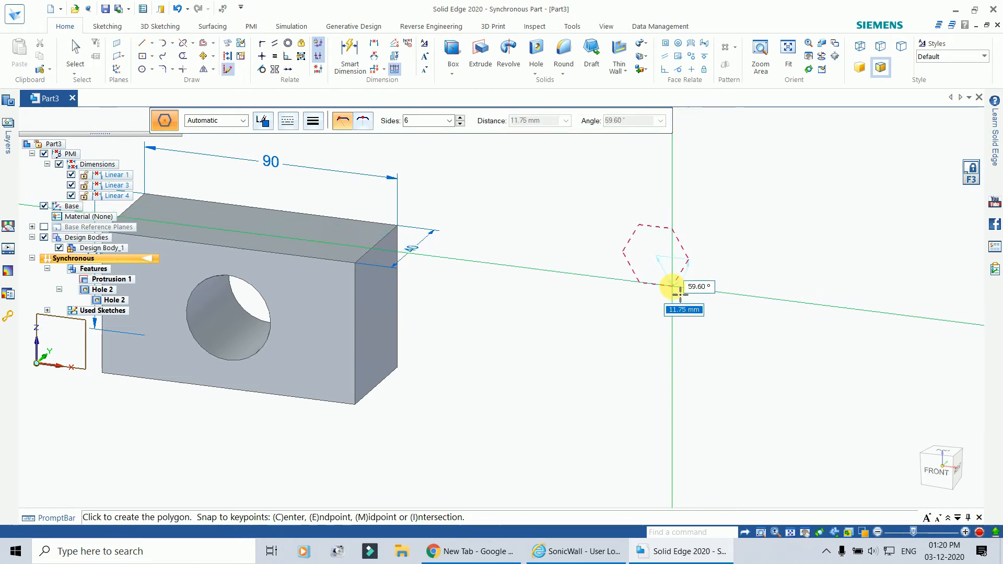
click(227, 72)
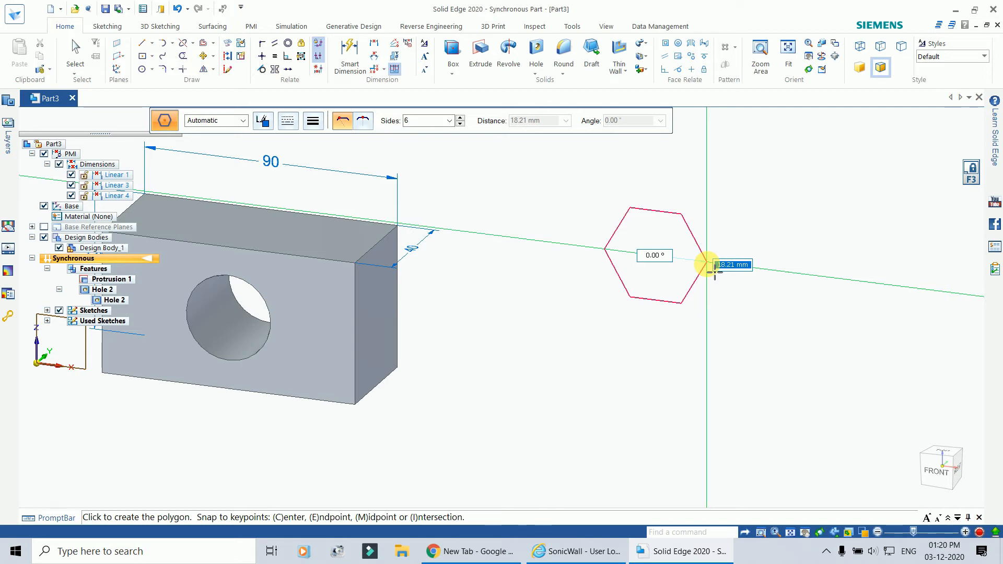
text(40)
key(Tab)
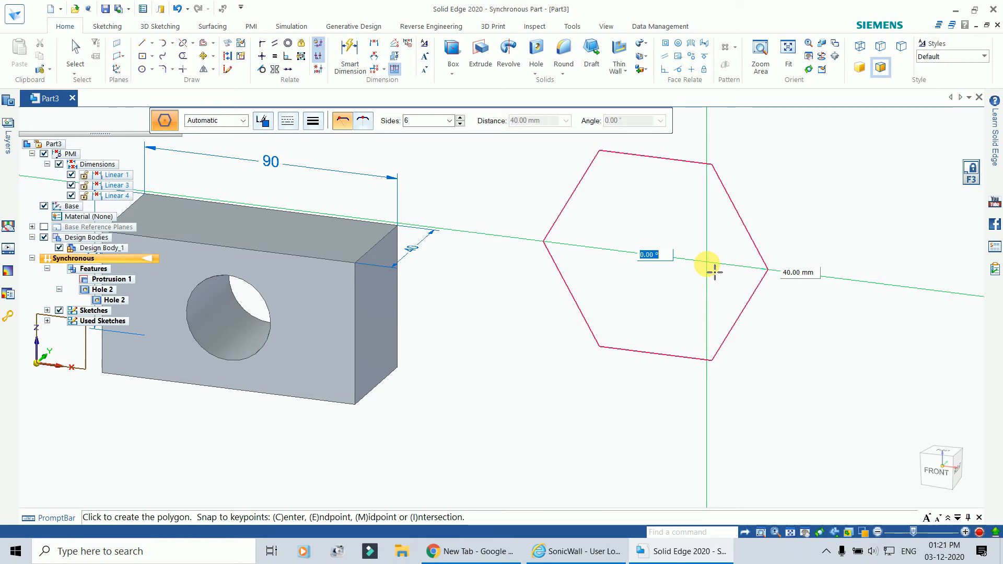
key(Escape)
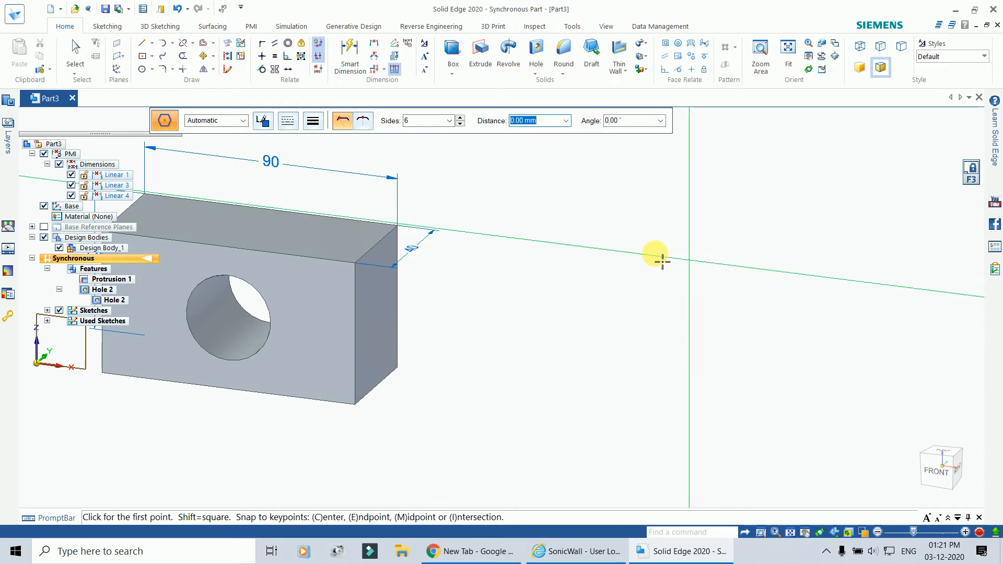
Draw a six-sided polygon beside the block with a distance of 40 mm at an angle of 0°.
click(653, 245)
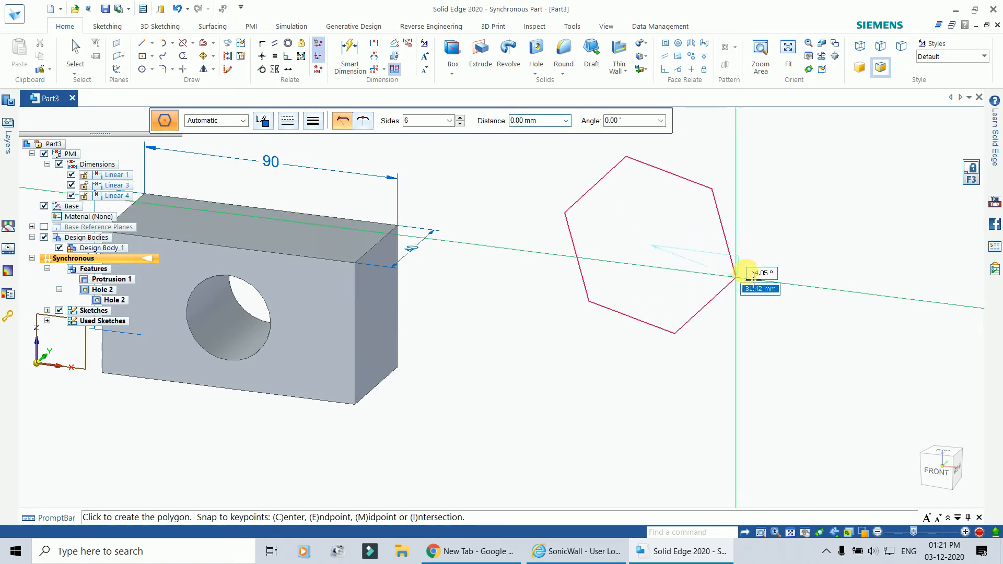
text(40)
key(Return)
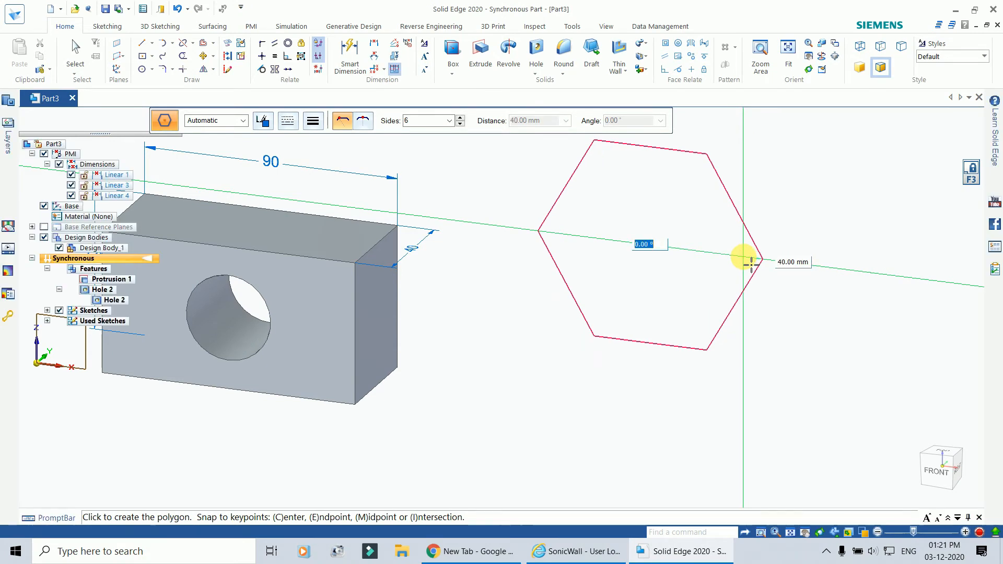
click(751, 264)
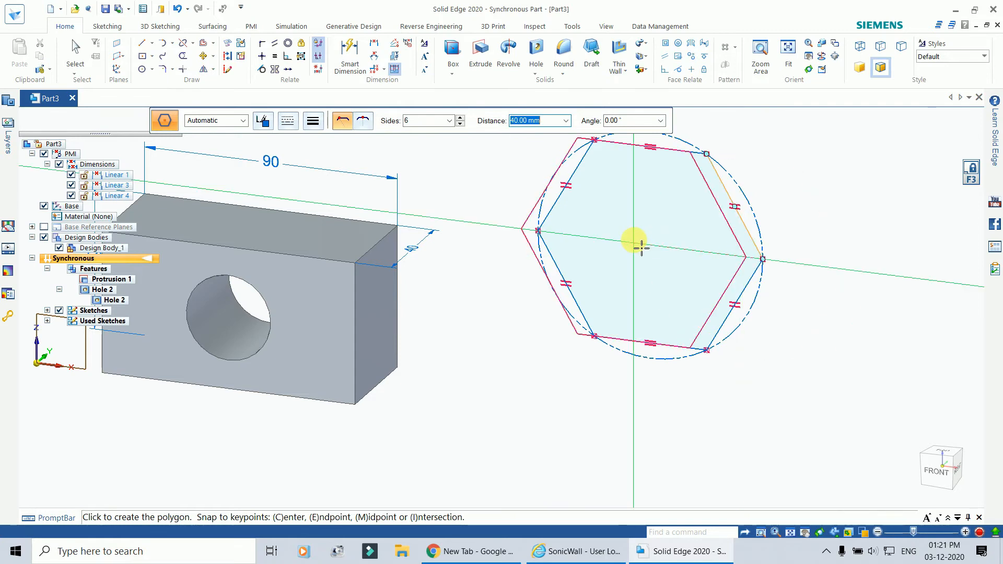
key(Escape)
Extrude the hexagonal region 30 mm toward the front to form a solid hexagonal prism.
click(482, 51)
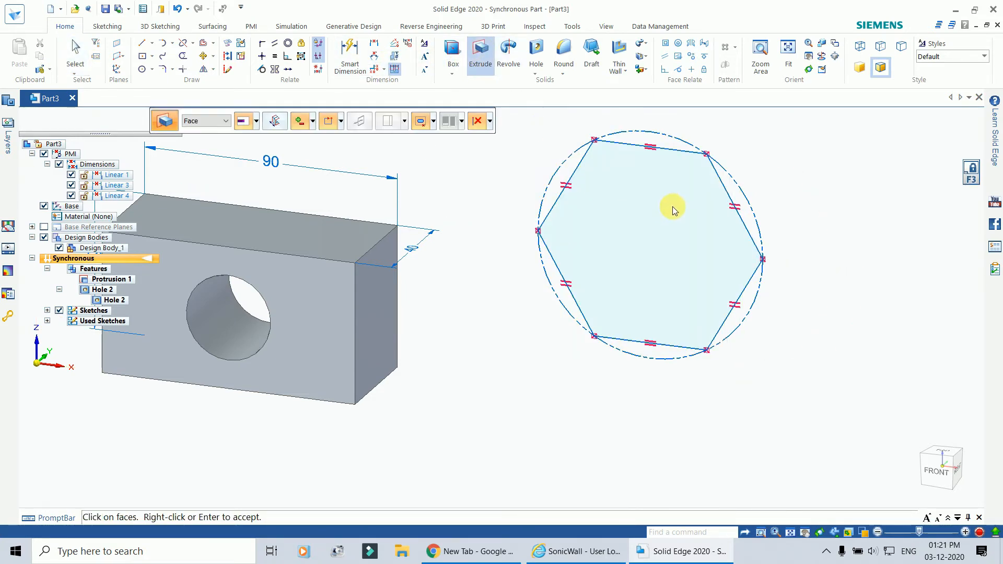
click(660, 236)
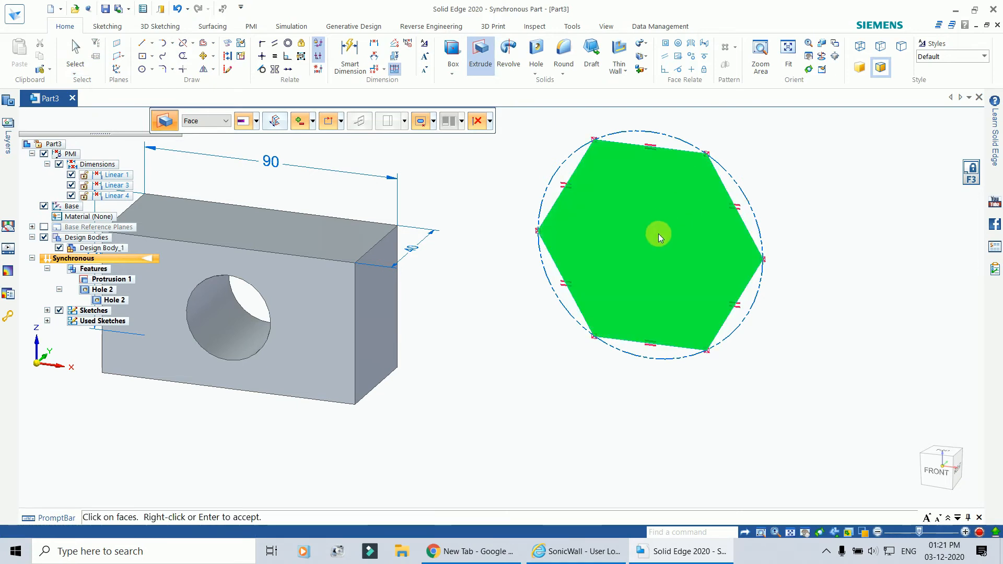
right_click(660, 237)
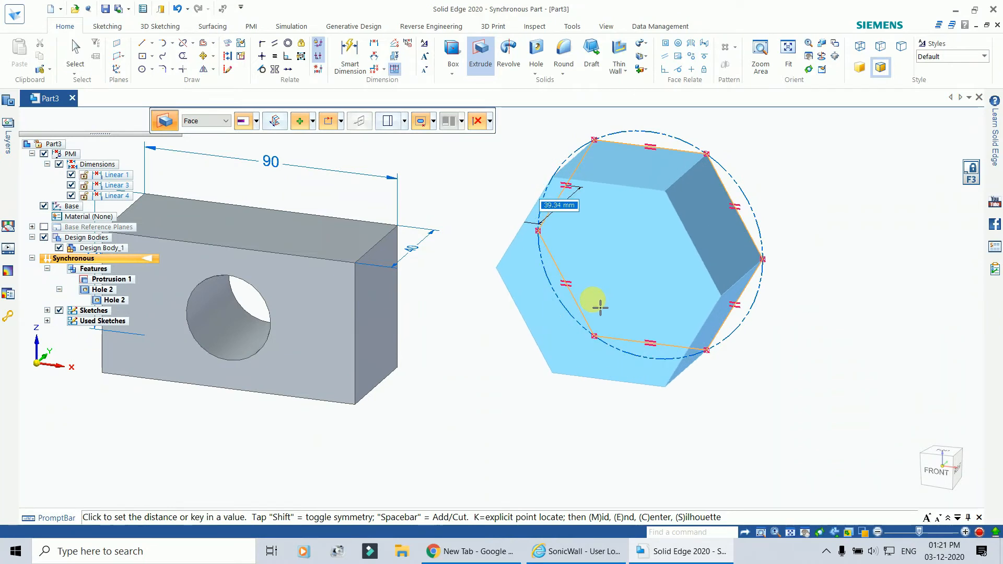
text(30)
key(Return)
scroll(610, 243, up, 1)
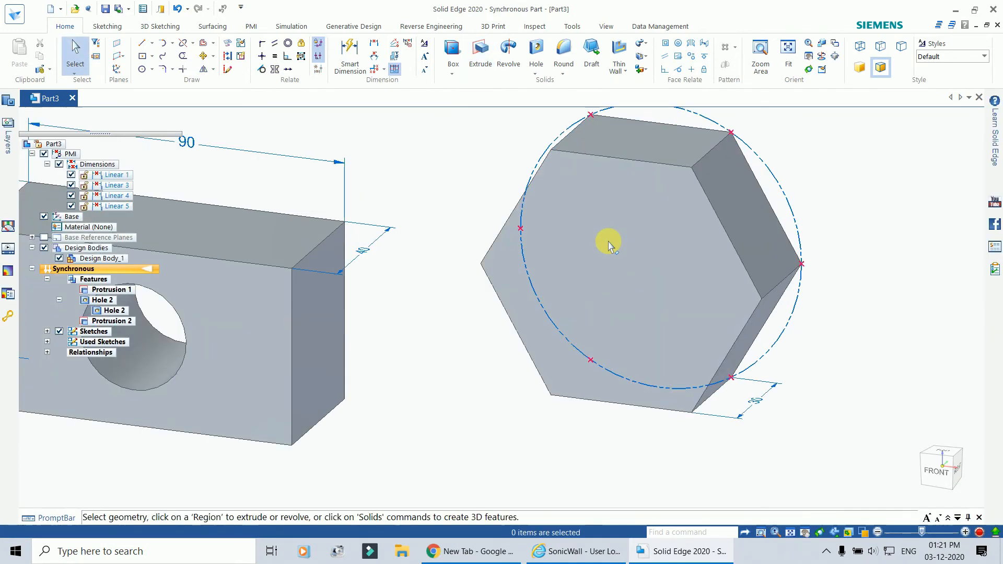
scroll(610, 242, down, 2)
scroll(467, 271, up, 1)
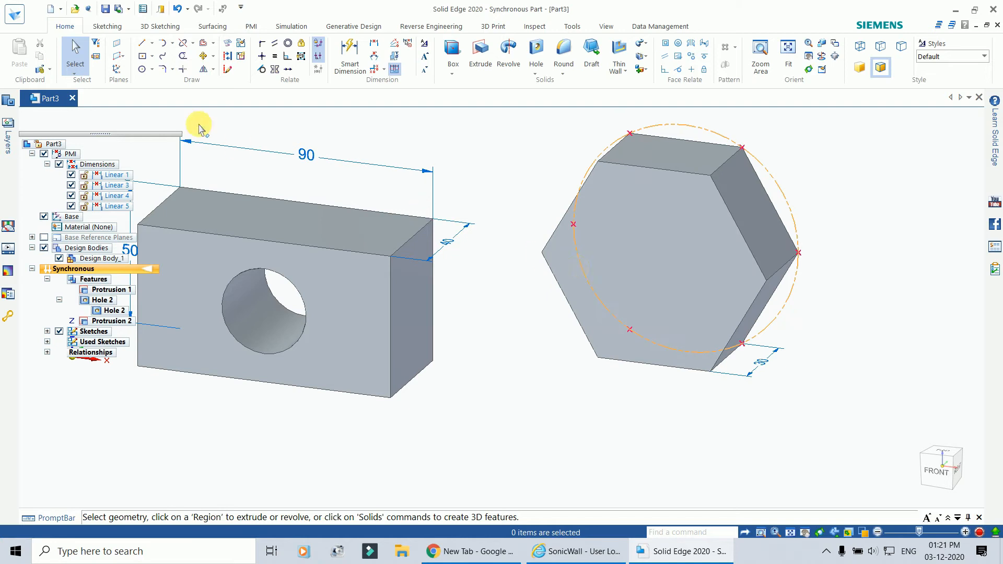
Sketch a 40 mm diameter circle centered on the front face of the hexagonal prism, with the sketch plane locked to that face.
click(141, 69)
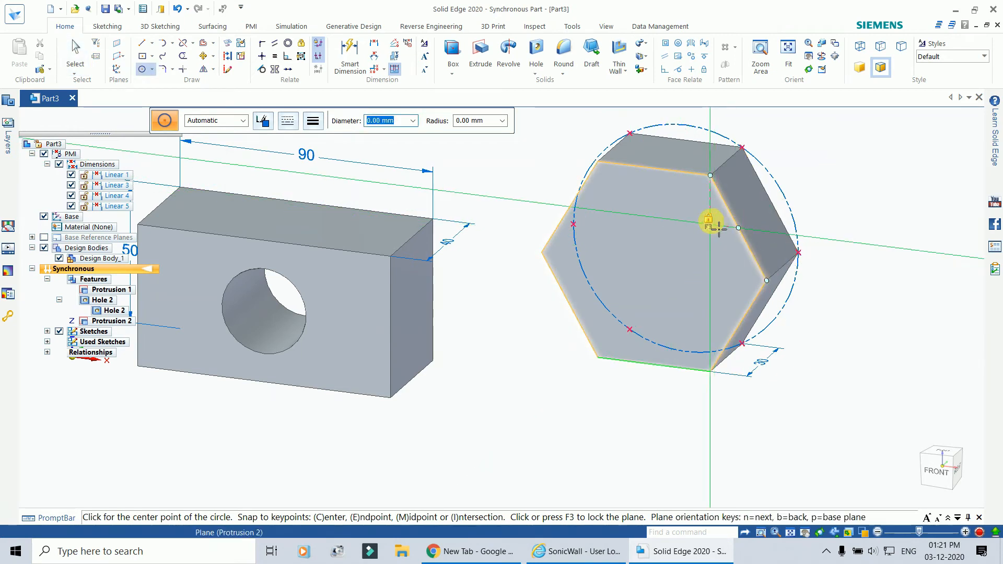
key(F3)
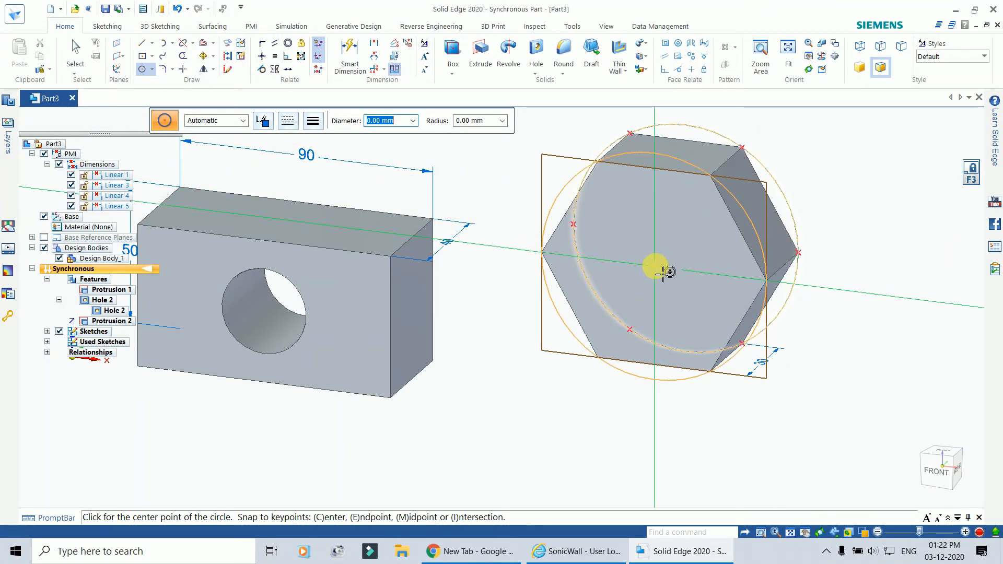
click(662, 270)
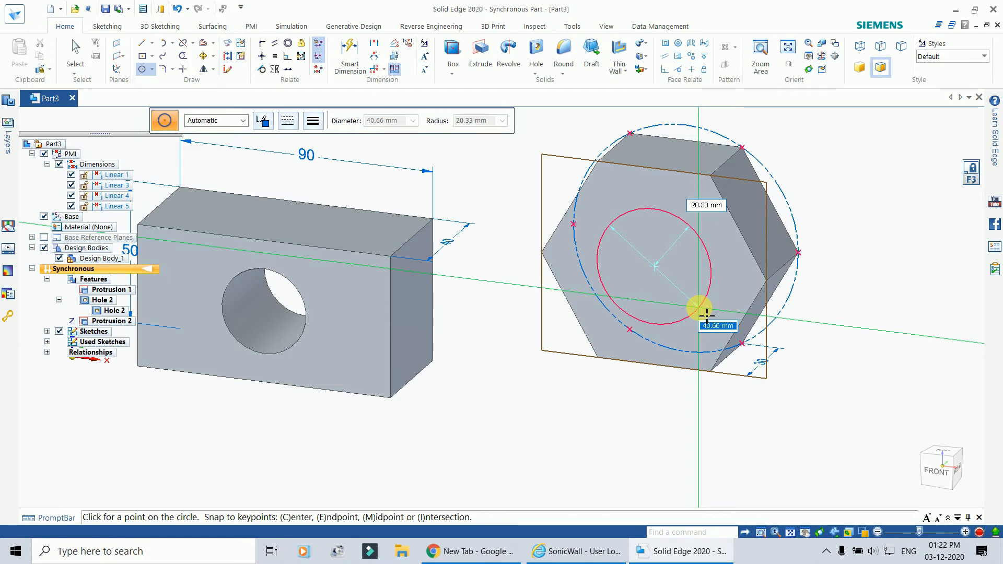
text(40)
key(Return)
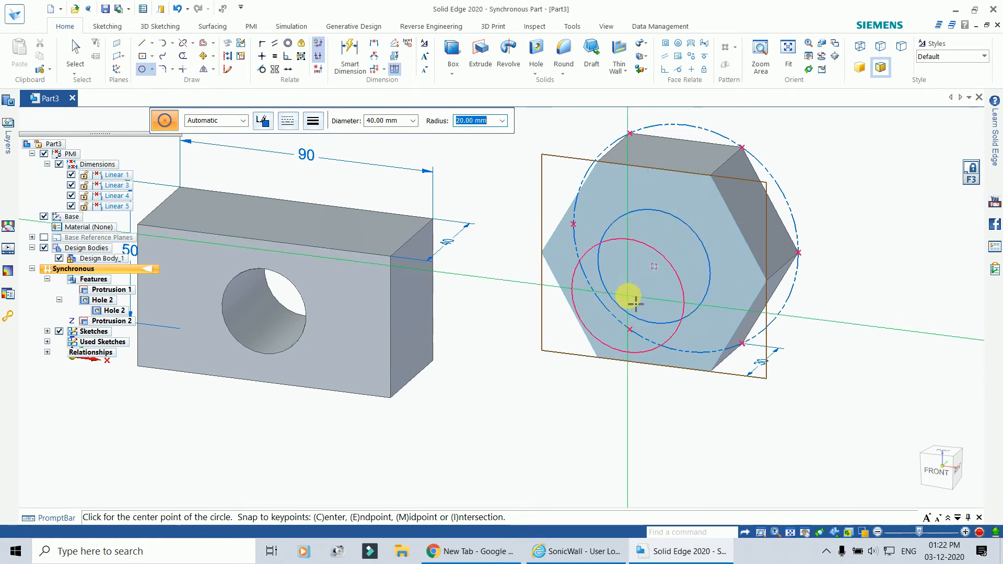
key(Escape)
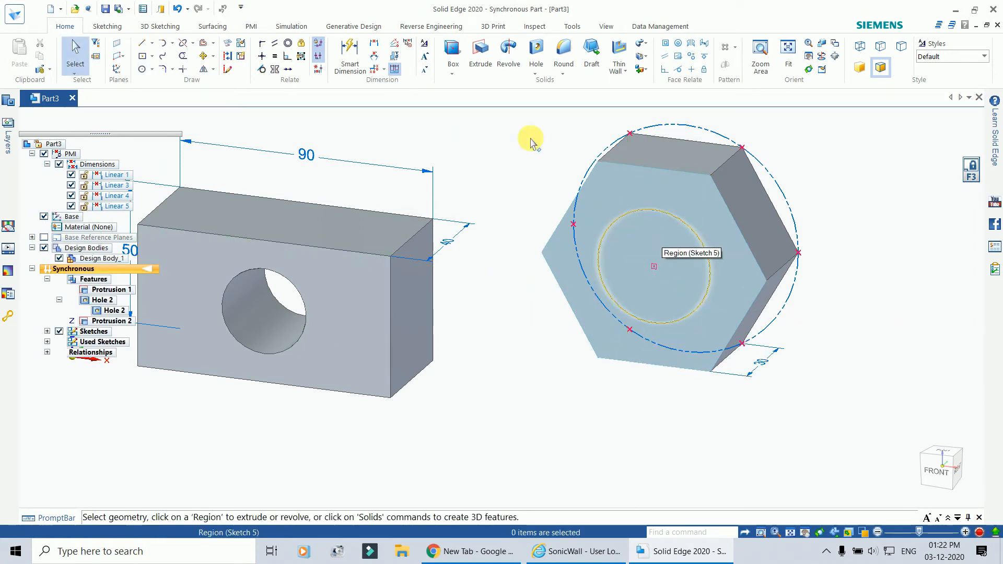
Extrude the circular region on the hexagonal face 100 mm outward to form the bolt's cylindrical shank.
click(480, 53)
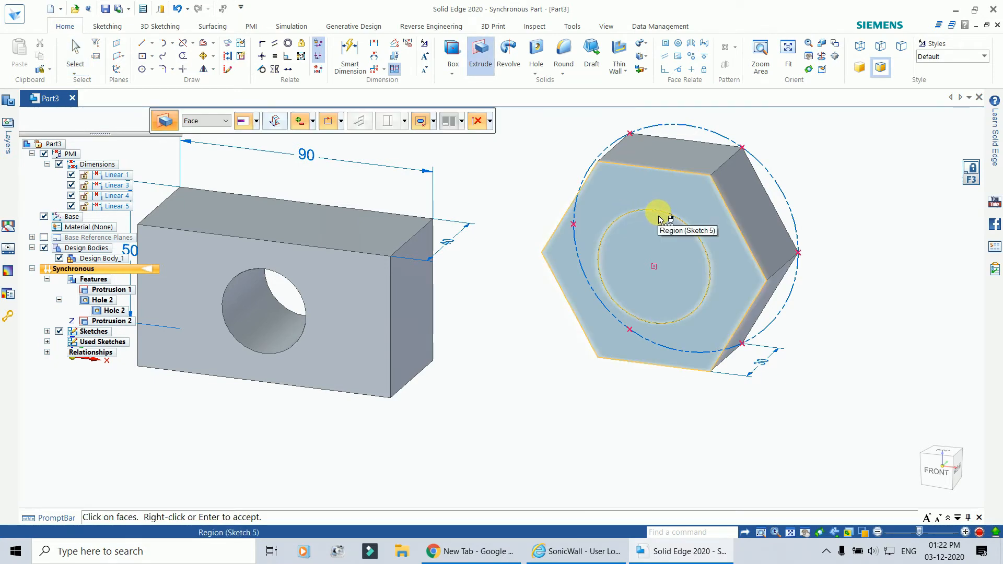
click(659, 218)
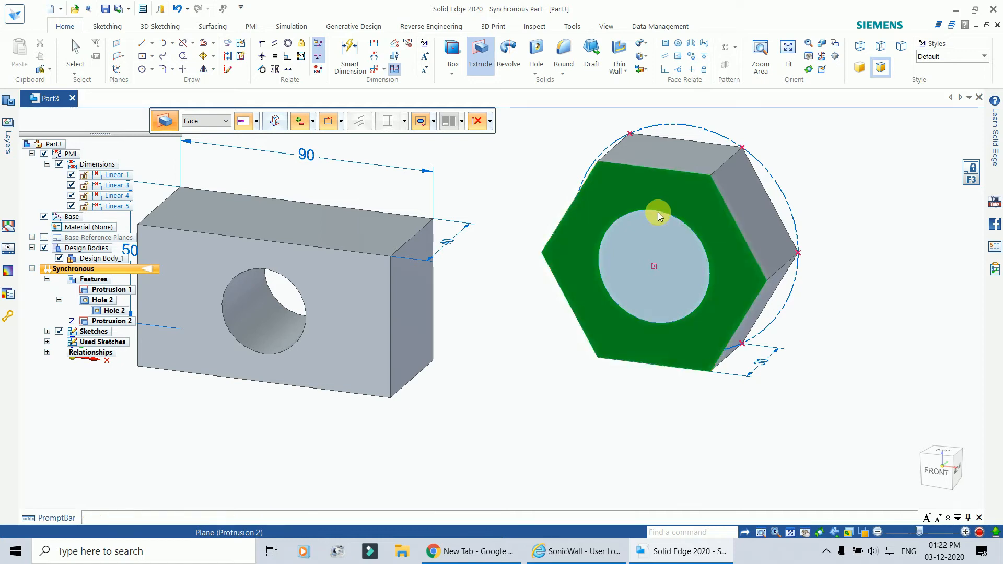
right_click(659, 218)
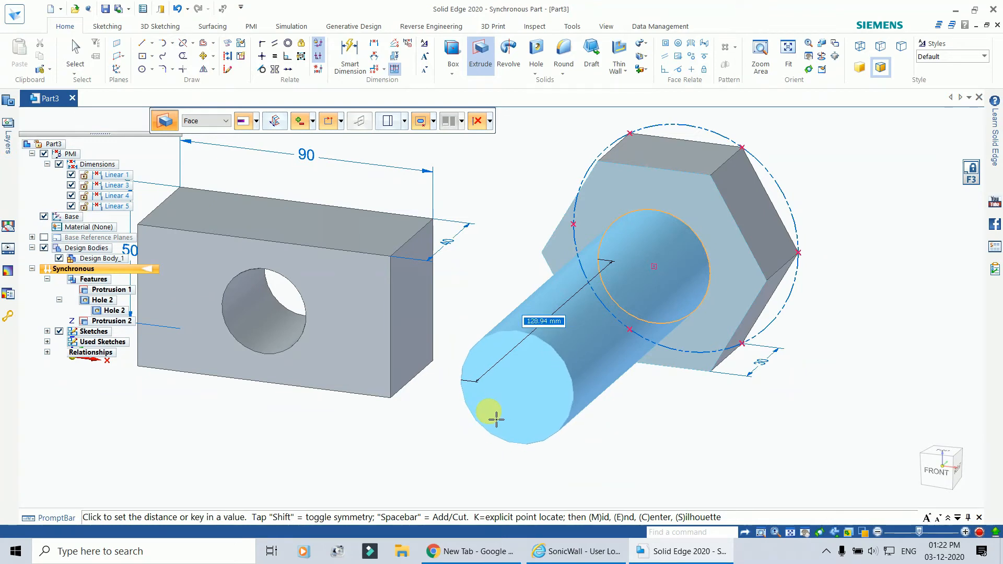
text(1)
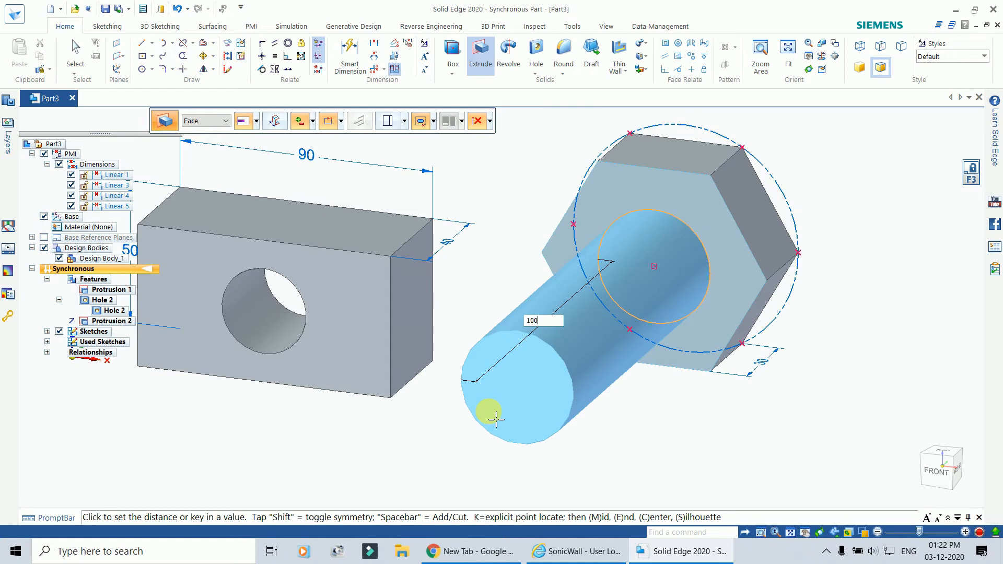
text(00)
key(Return)
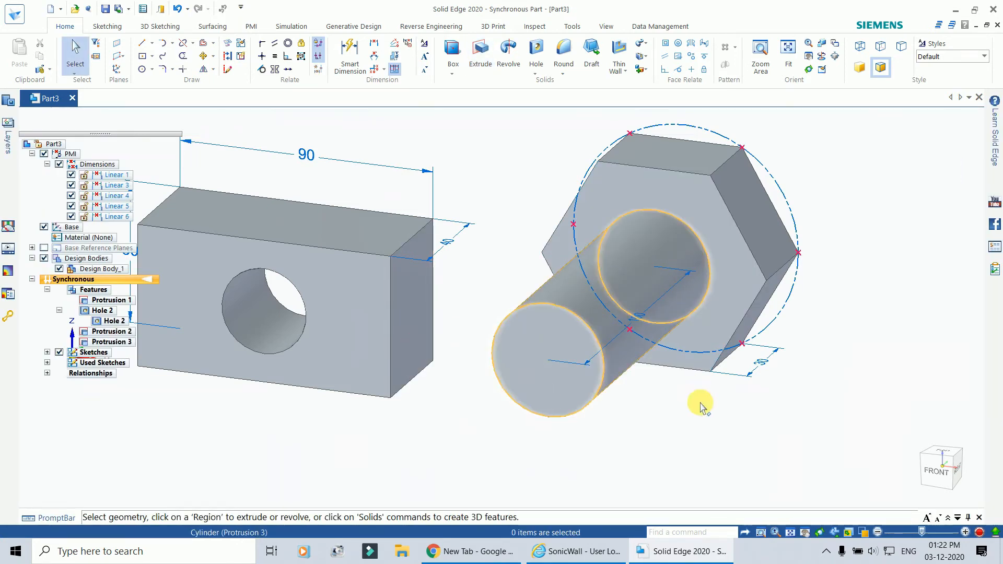
Add a Tr 40 x 10 thread to the cylindrical shank from its free end with a finite extent of 100 mm.
scroll(699, 405, up, 1)
scroll(700, 409, down, 1)
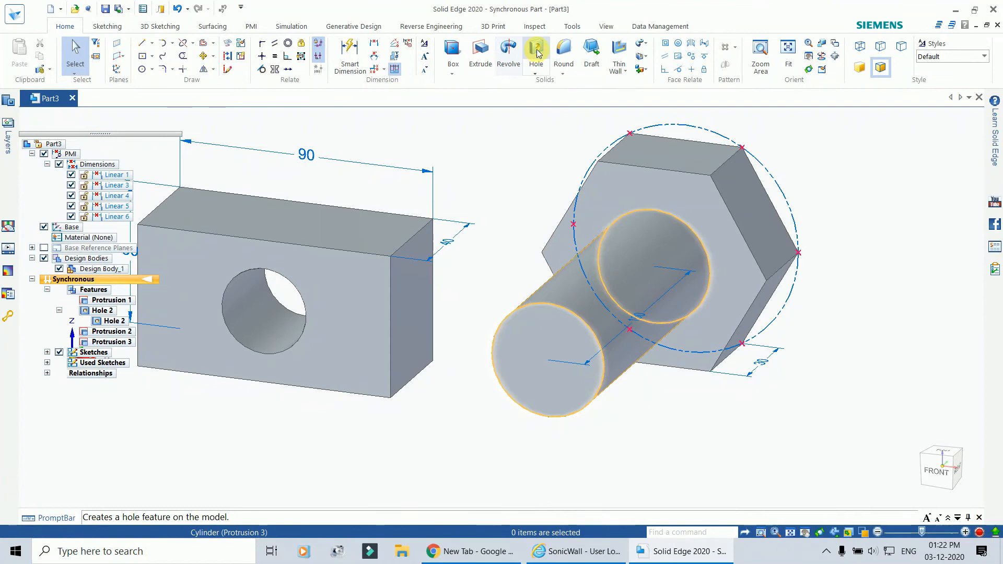
click(541, 79)
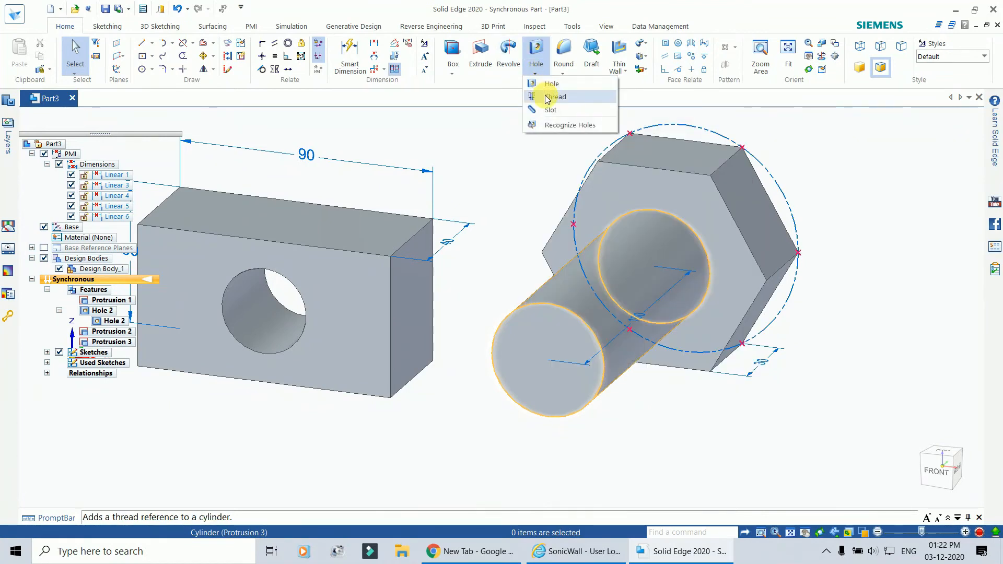
click(545, 98)
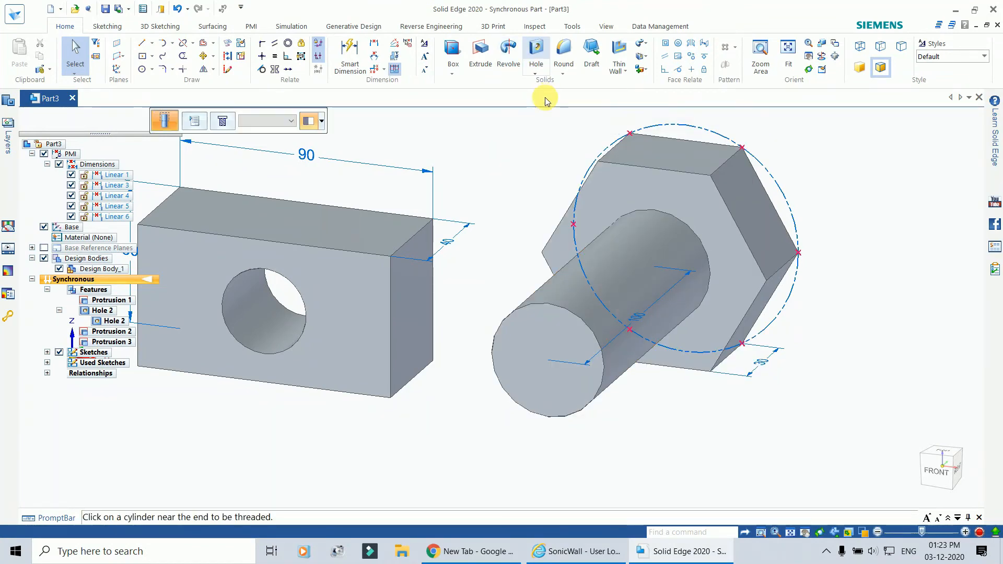
click(554, 277)
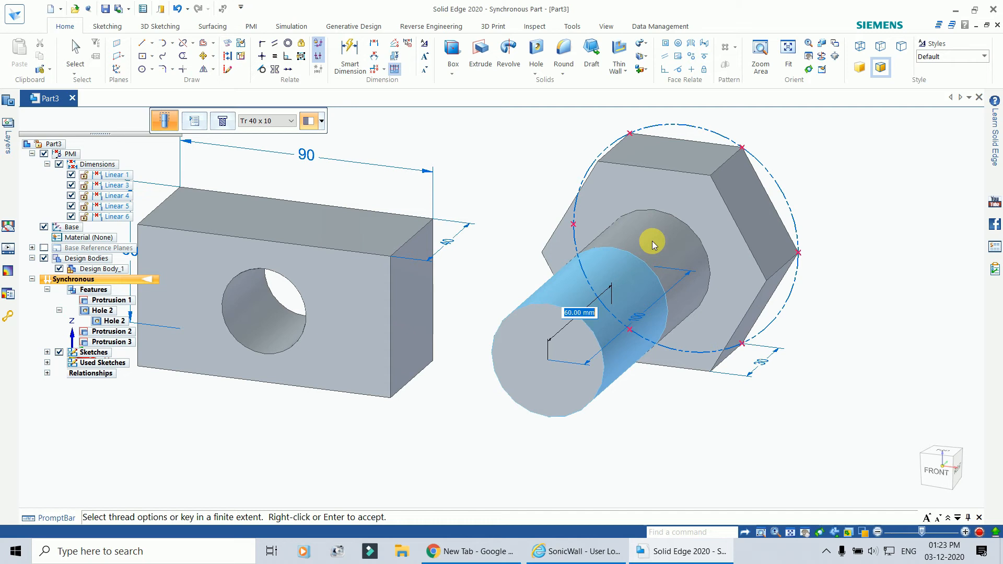
text(100)
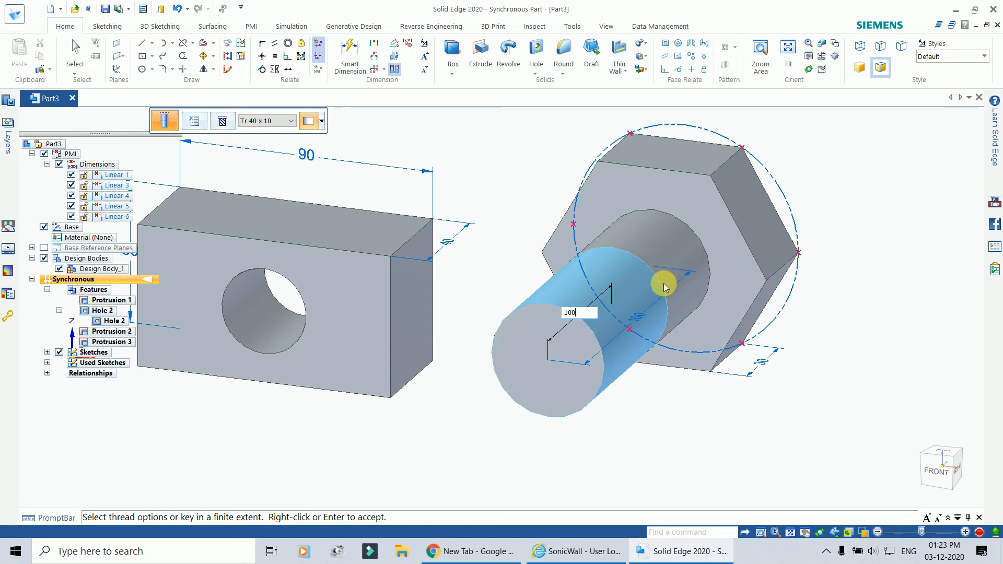
key(Return)
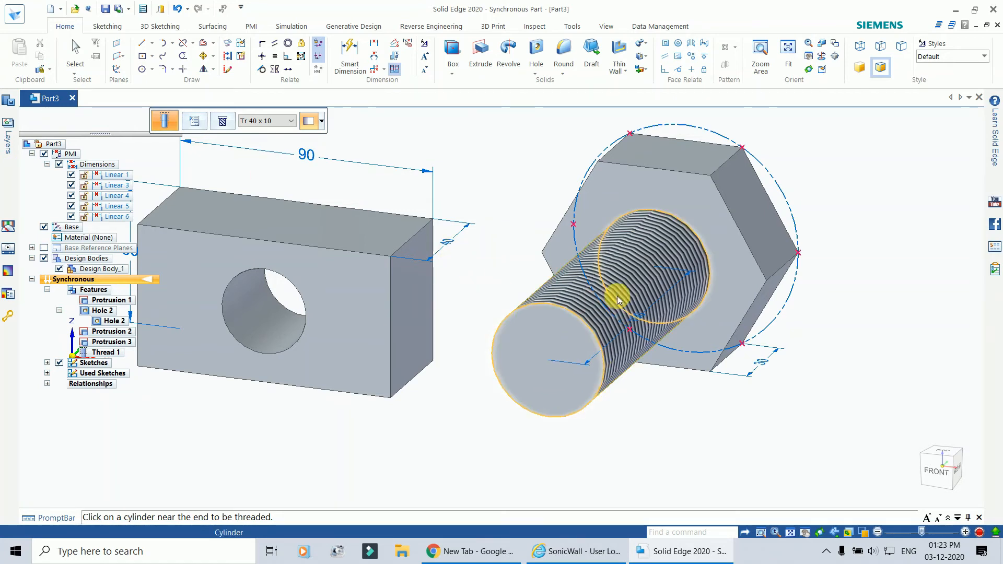
Examine the thread options for standard, thread type, cylinder or finite extent, offset and pitch.
click(195, 121)
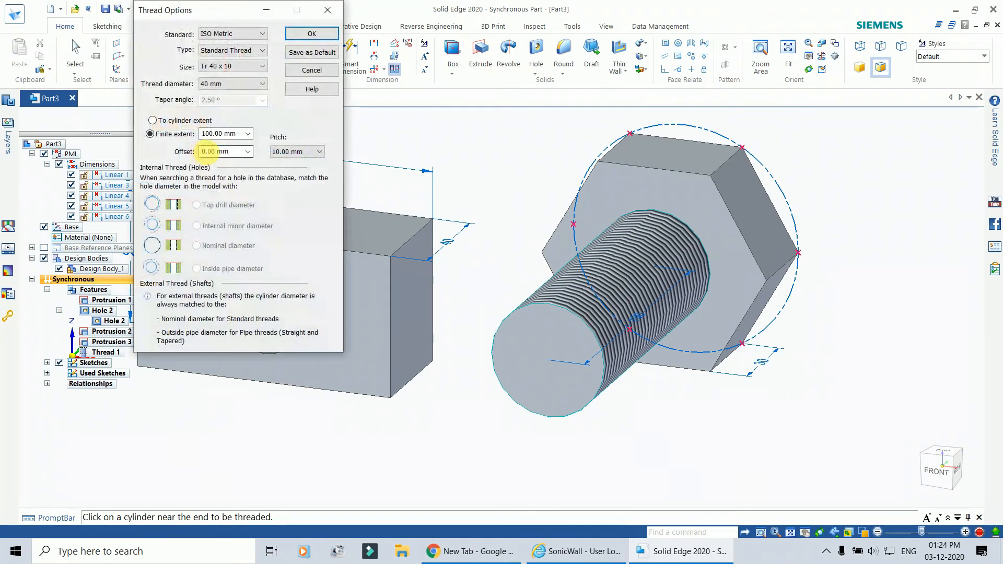
drag(236, 11, 272, 72)
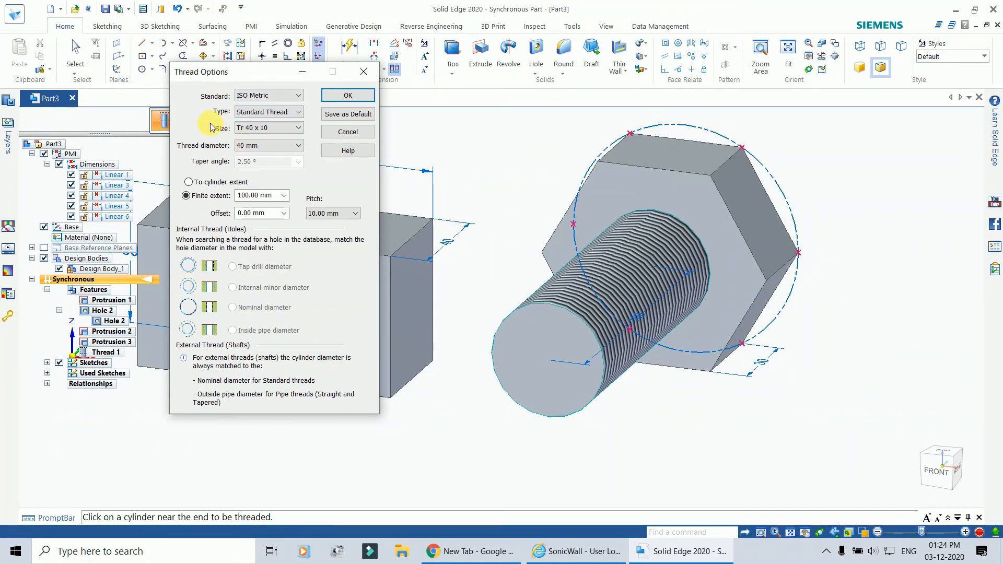
click(254, 97)
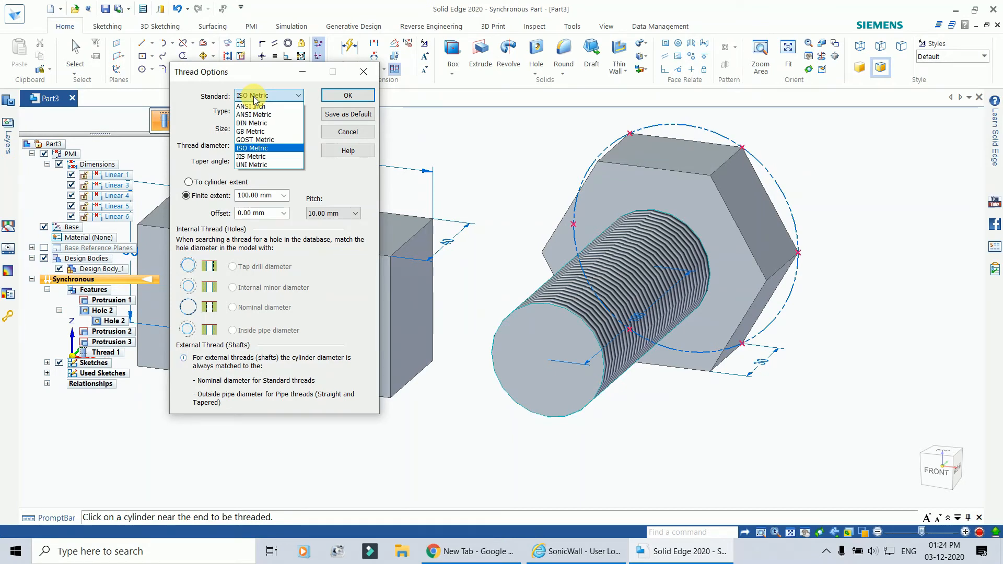
click(251, 149)
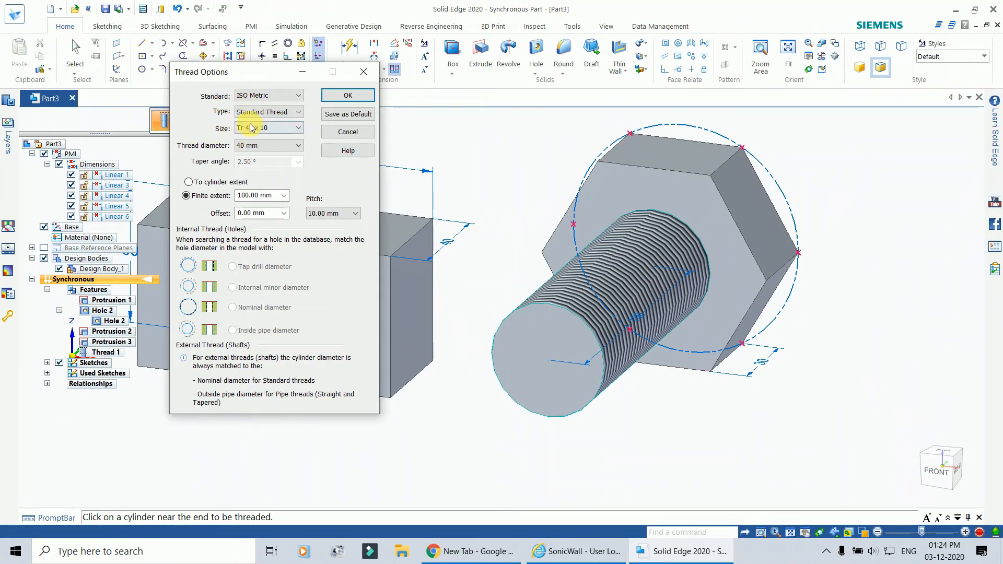
click(263, 114)
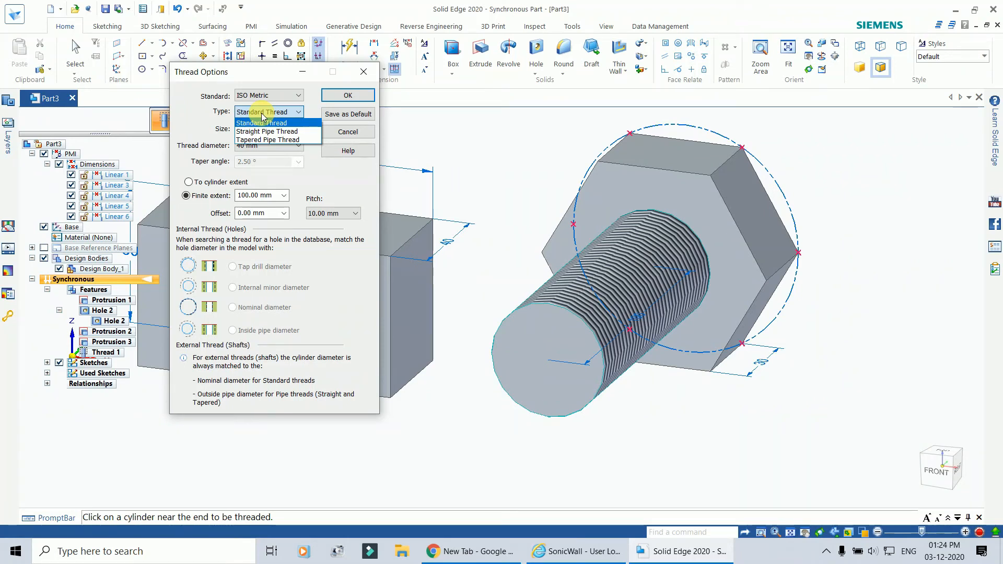
click(263, 116)
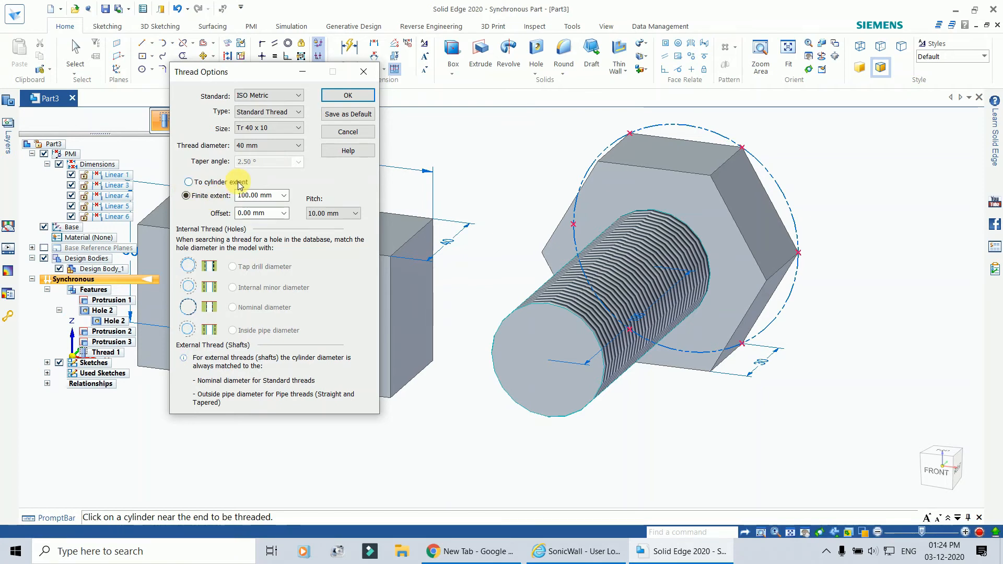
click(188, 182)
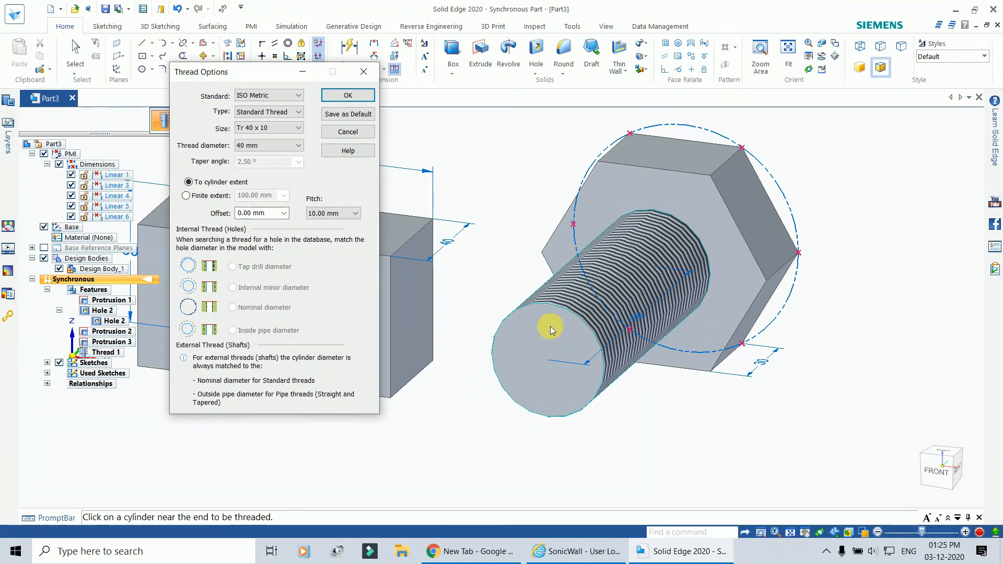
click(186, 196)
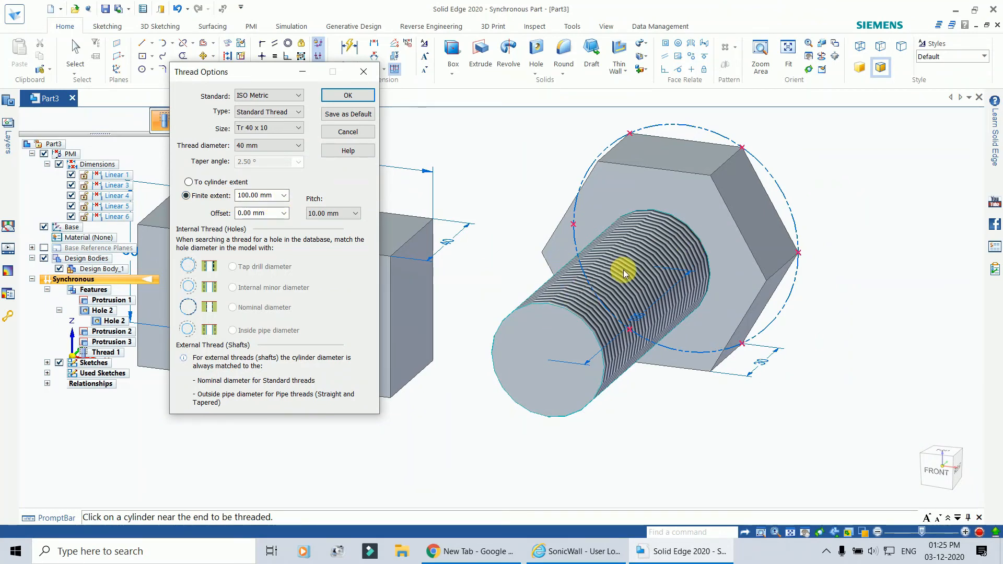
double_click(247, 196)
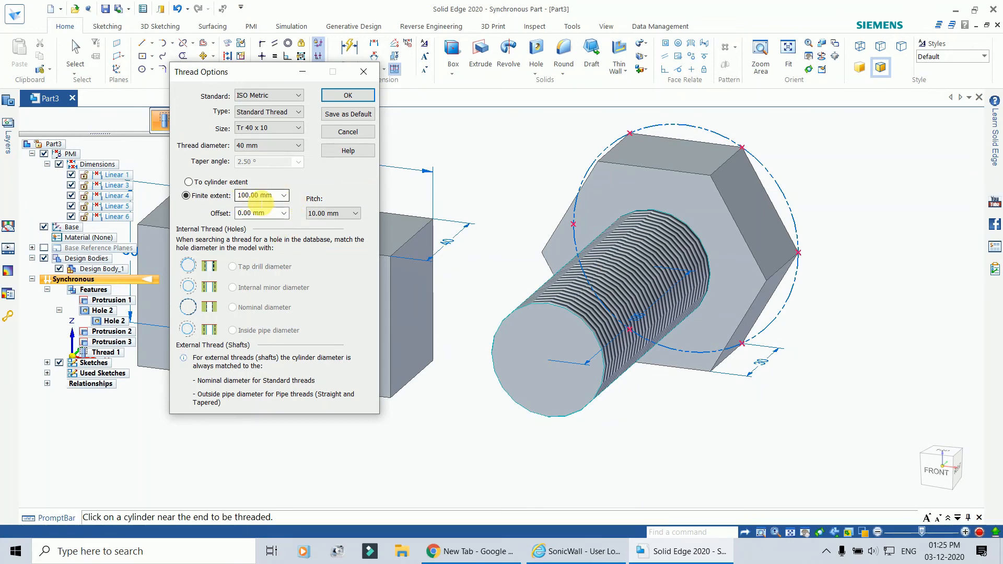
double_click(250, 216)
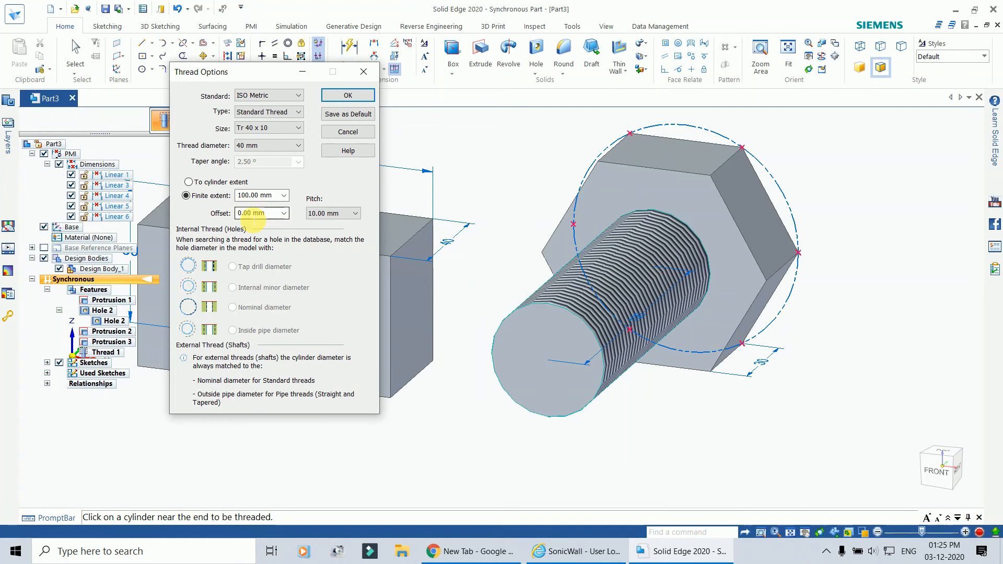
double_click(329, 214)
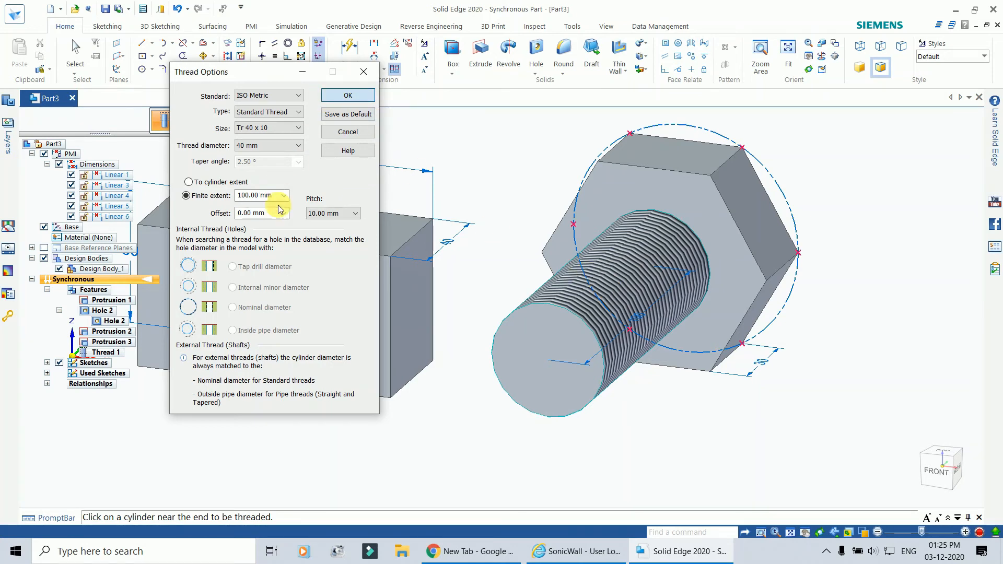
key(Return)
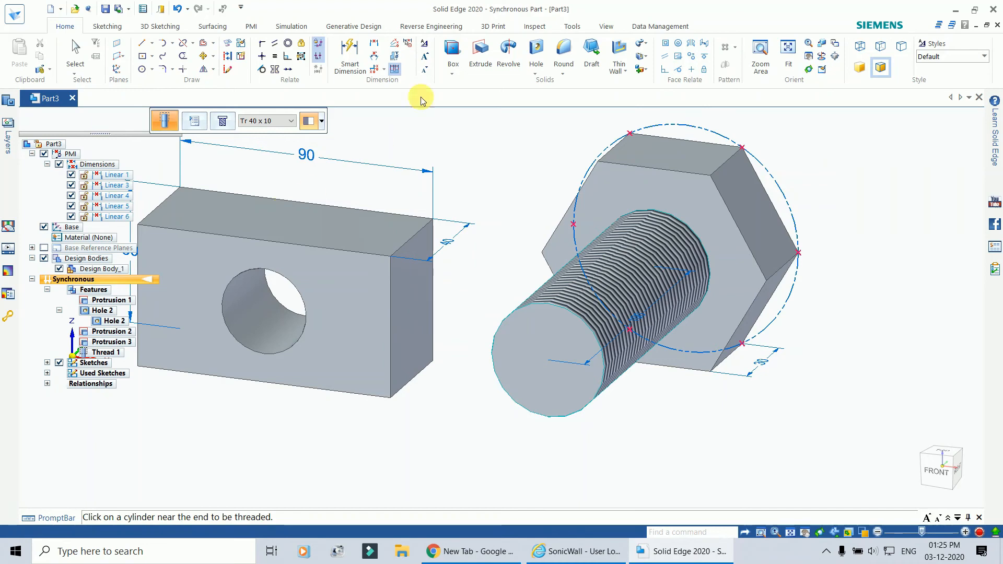
click(535, 75)
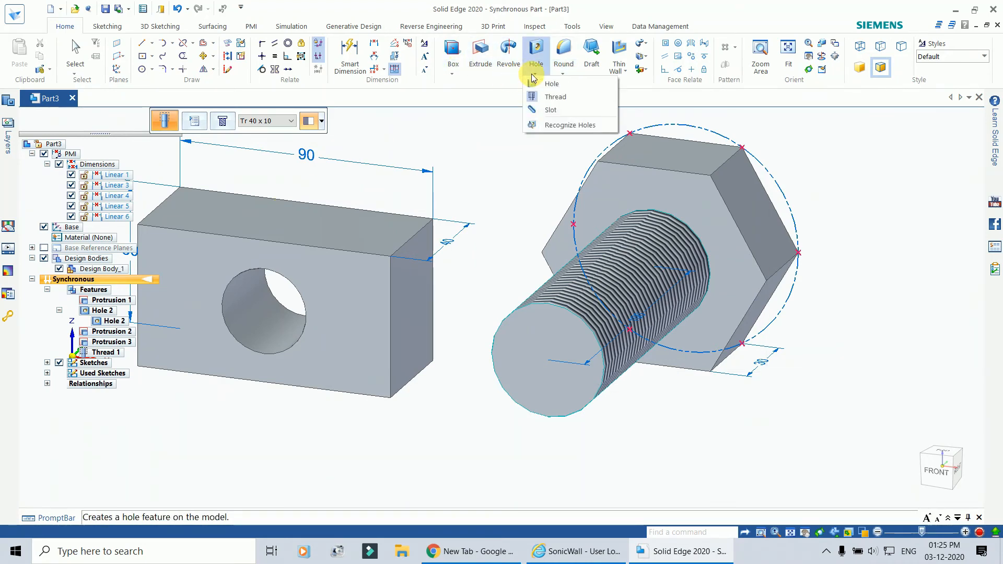
click(549, 98)
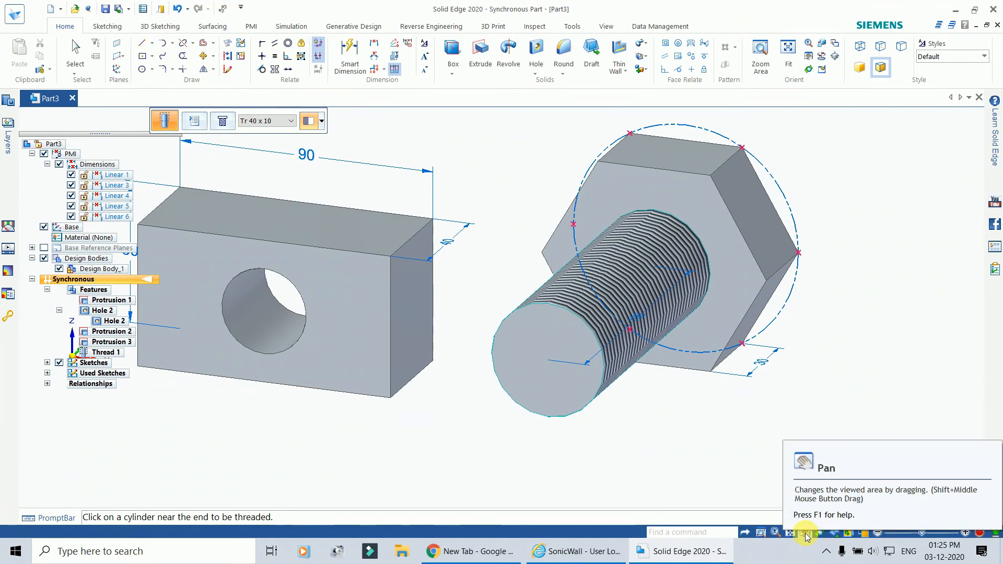
click(806, 533)
drag(841, 292, 552, 310)
scroll(605, 230, down, 4)
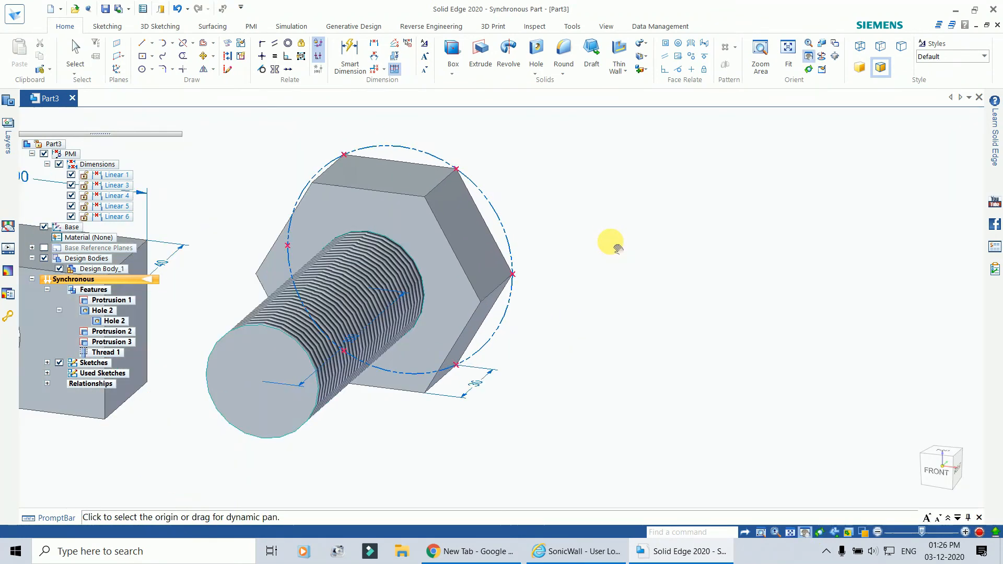
scroll(717, 246, up, 3)
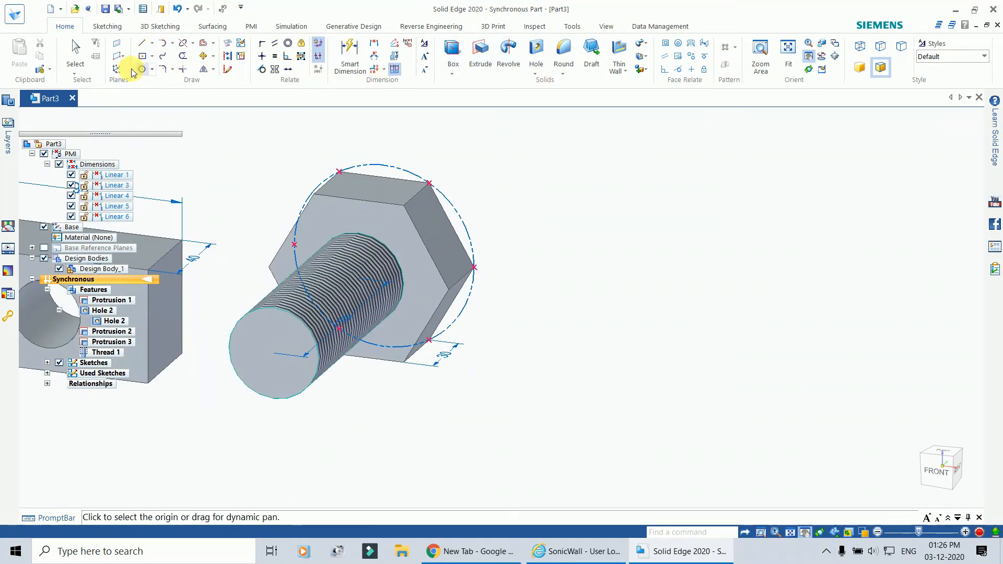
scroll(622, 225, down, 2)
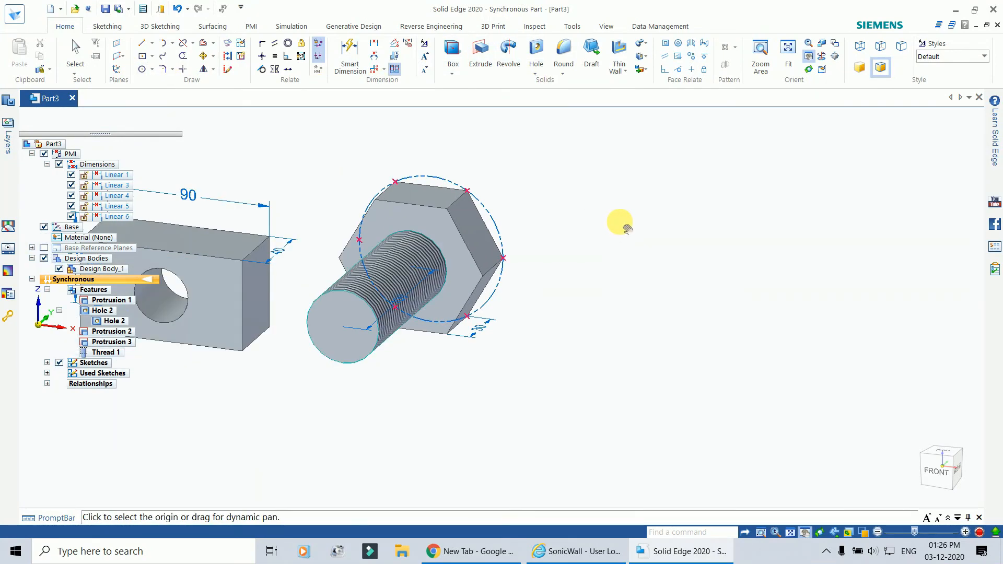
scroll(571, 218, up, 1)
scroll(619, 228, down, 3)
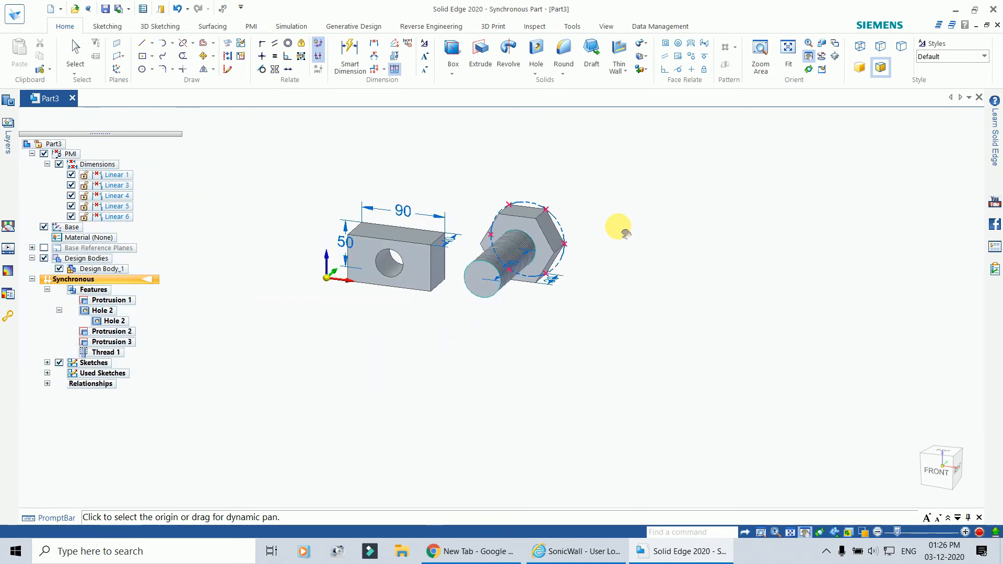
scroll(406, 286, up, 3)
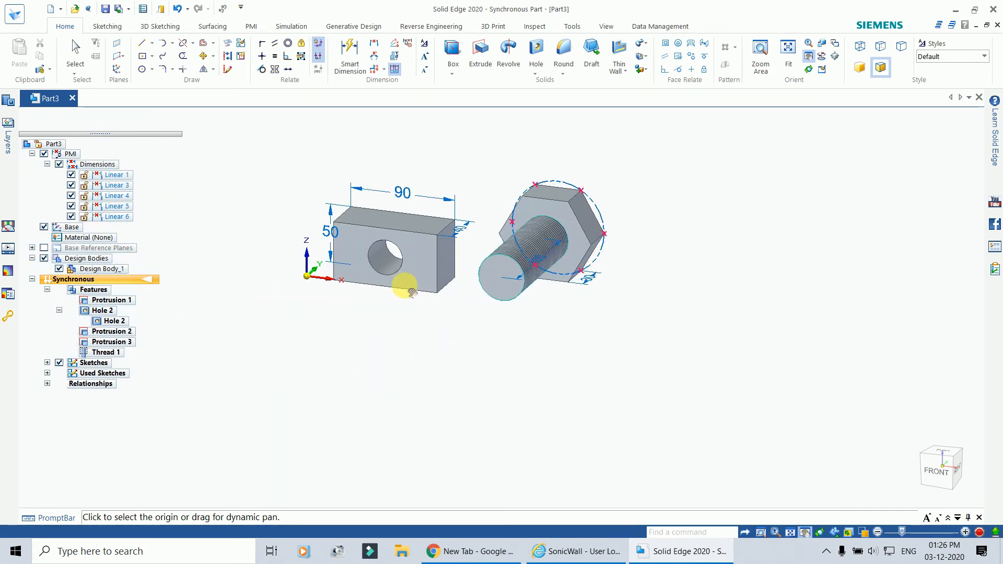
Start a rectangle by center with the sketch plane locked to the horizontal base plane, in the empty area beside the bolt.
scroll(239, 142, up, 1)
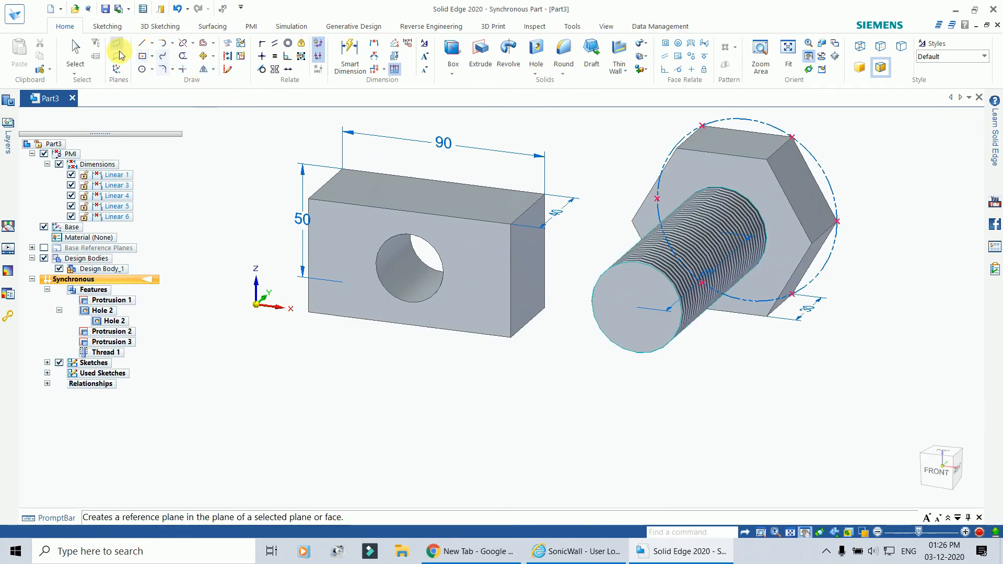
click(145, 57)
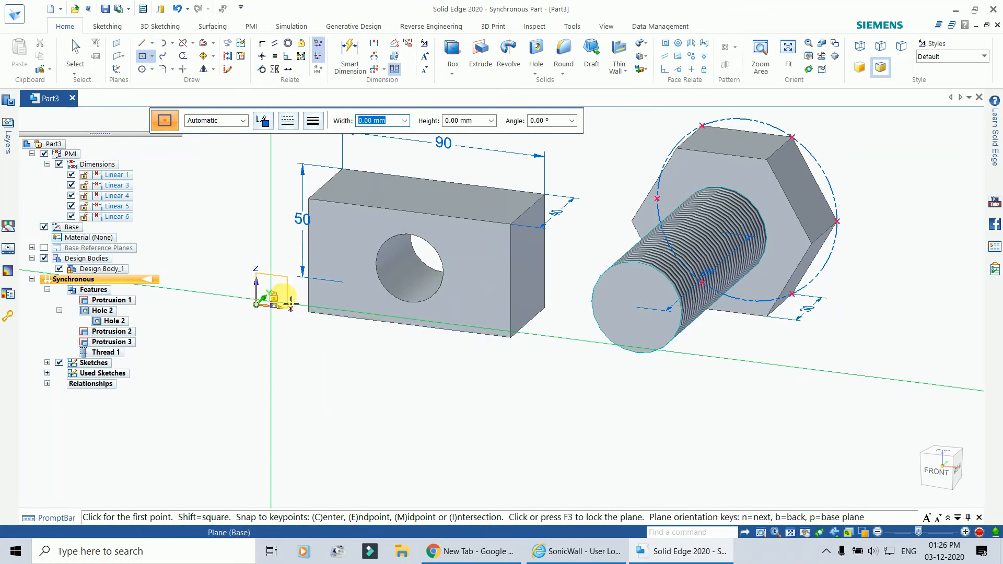
scroll(272, 301, up, 5)
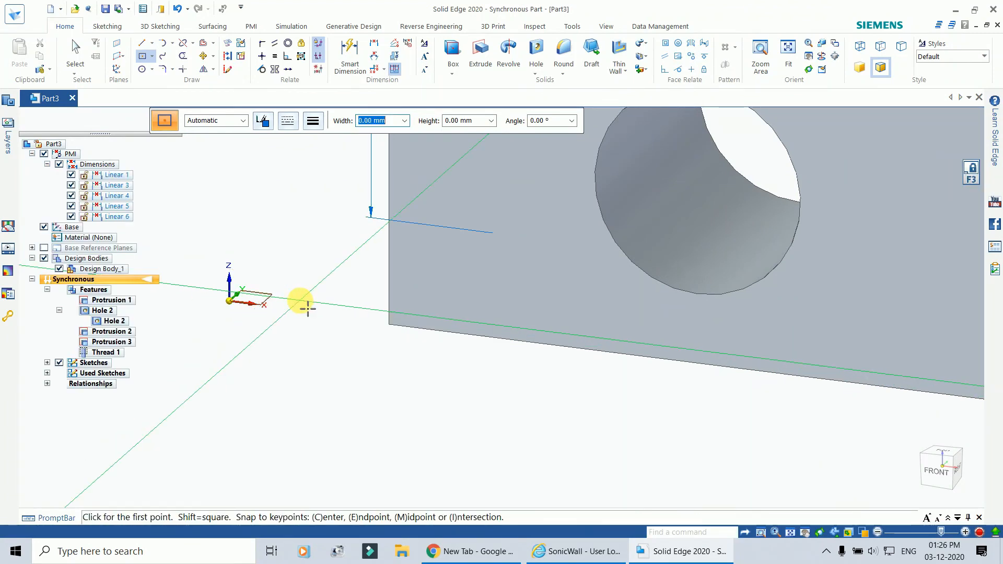
scroll(308, 308, down, 5)
scroll(829, 253, down, 2)
scroll(819, 264, up, 2)
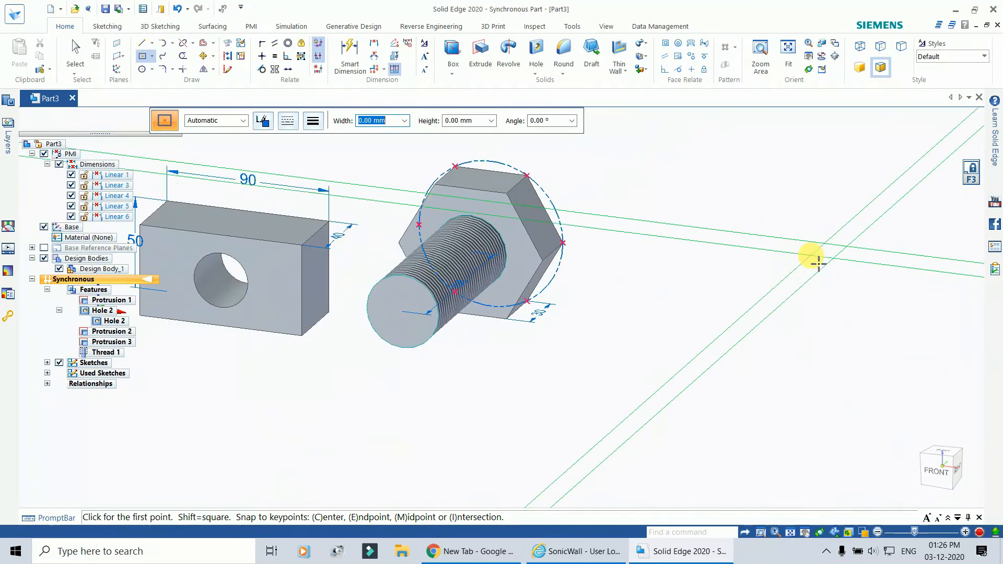
scroll(674, 249, up, 1)
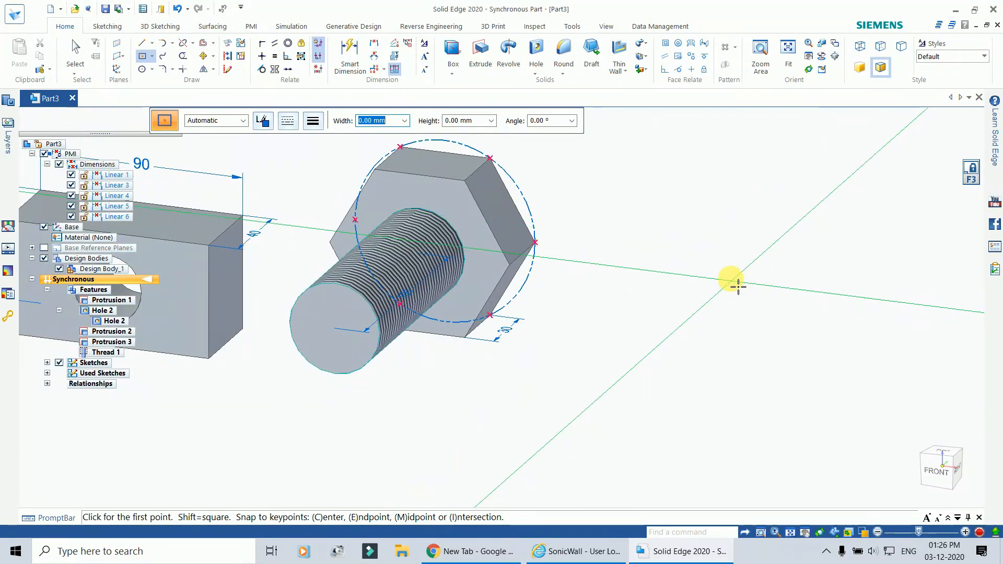
click(726, 274)
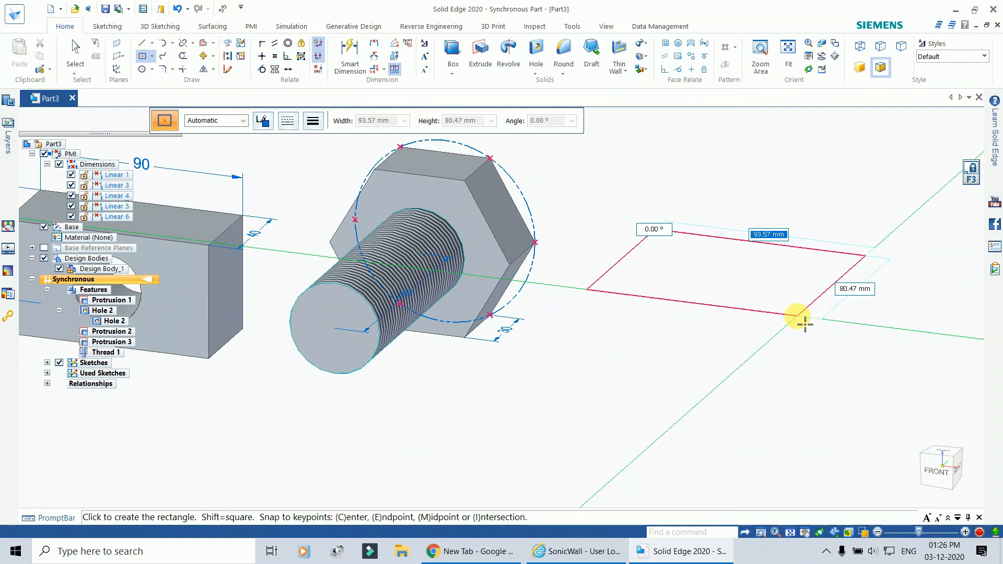
text(90)
key(Tab)
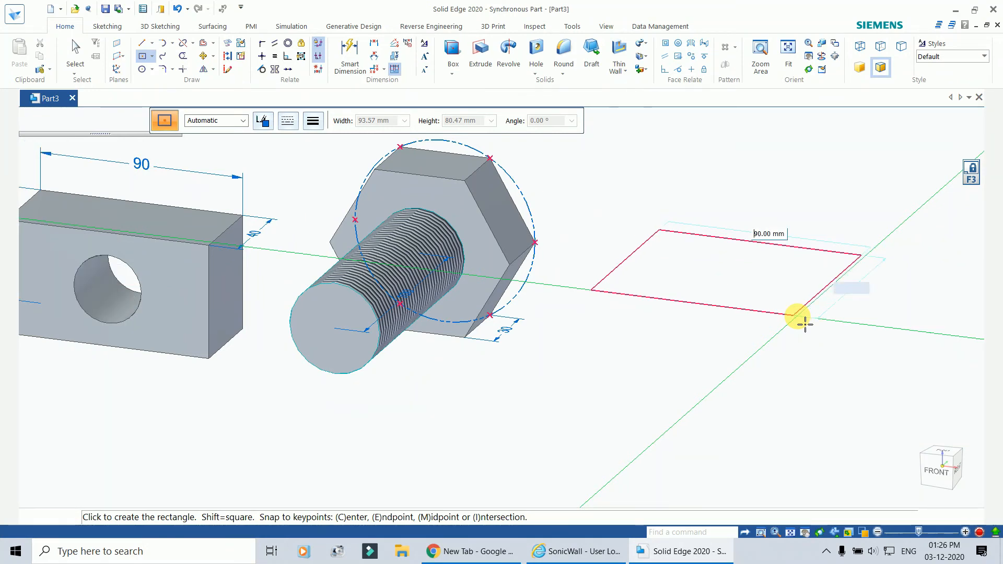
text(50)
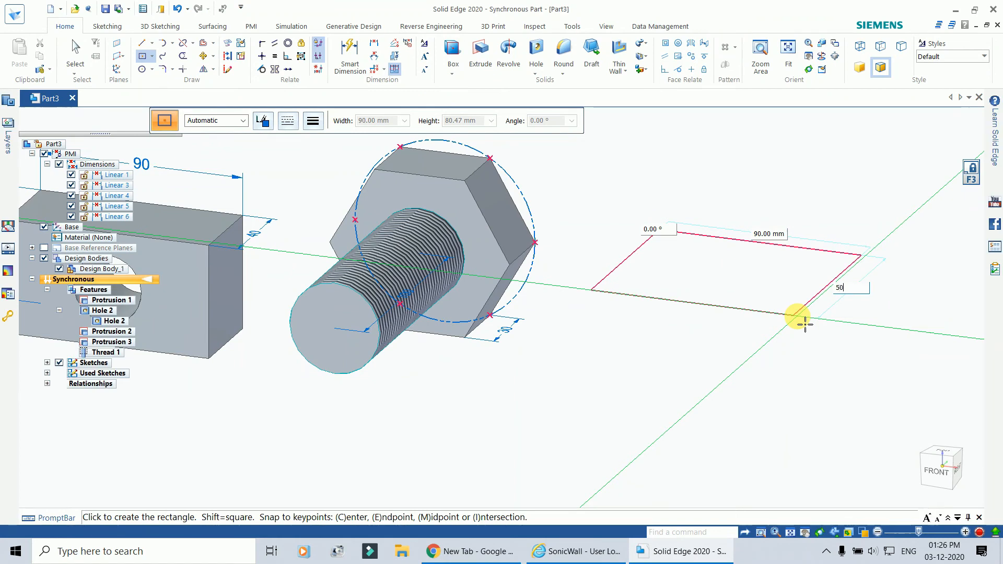
key(Tab)
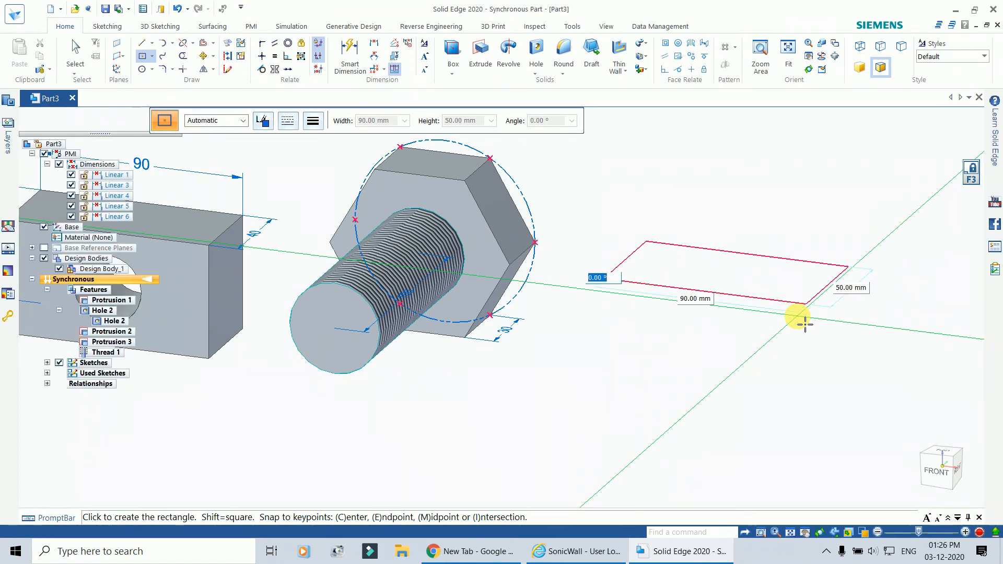
right_click(798, 317)
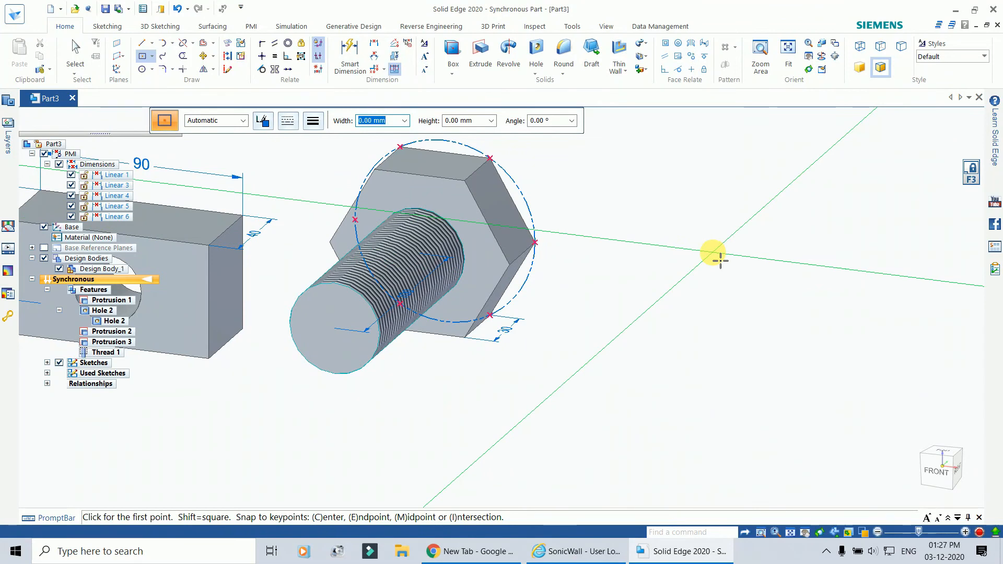
Sketch a 90 x 50 mm center rectangle on the horizontal base plane, clear of the bolt head.
click(720, 260)
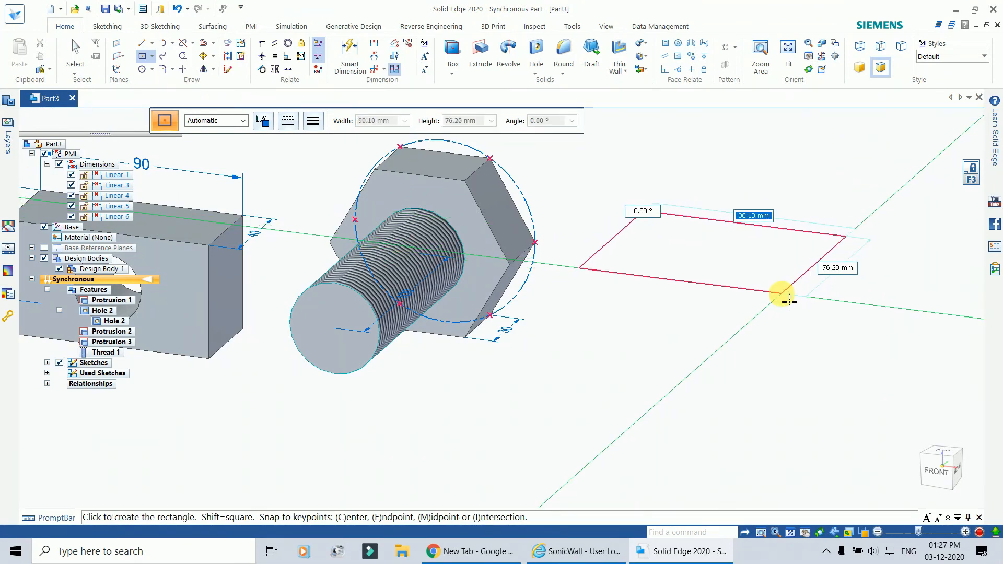
text(90)
key(Tab)
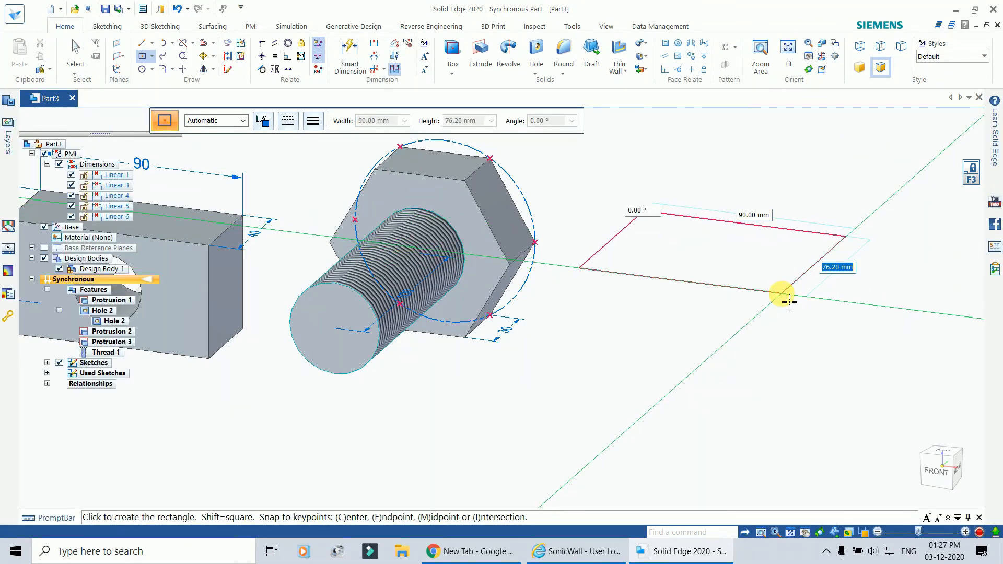
text(50)
key(Return)
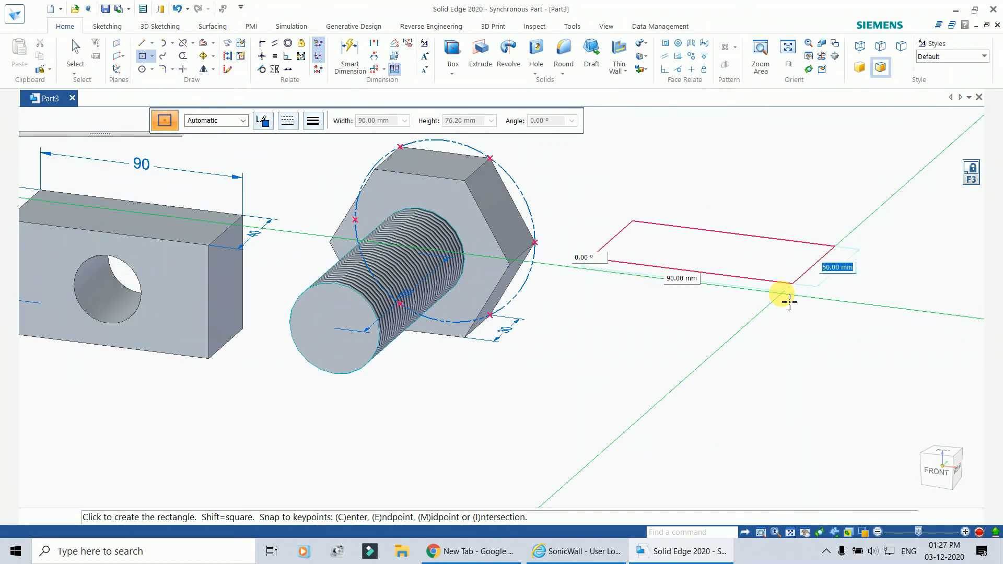
click(789, 302)
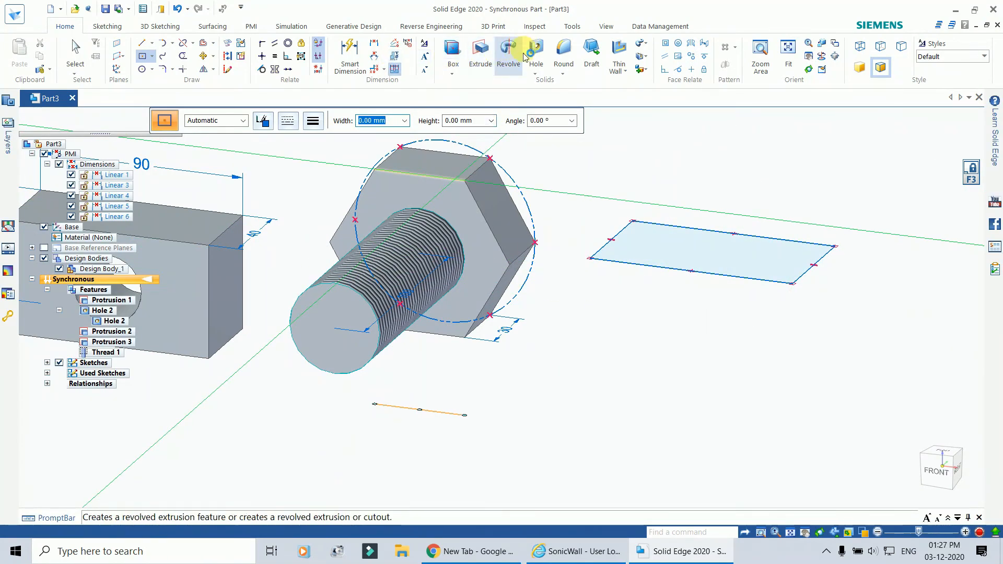
Extrude the rectangular region 40 mm upward to form a second block.
click(489, 57)
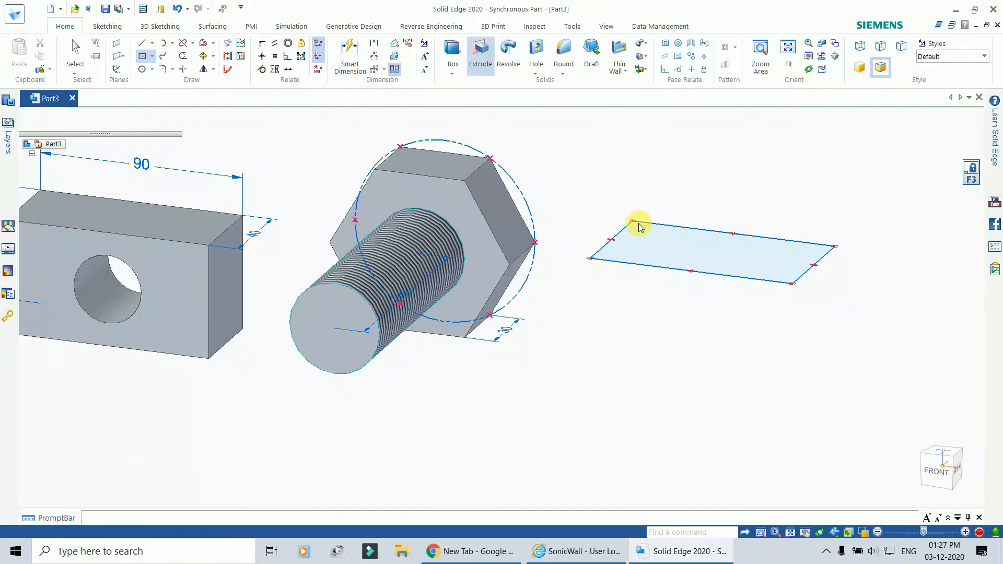
click(663, 239)
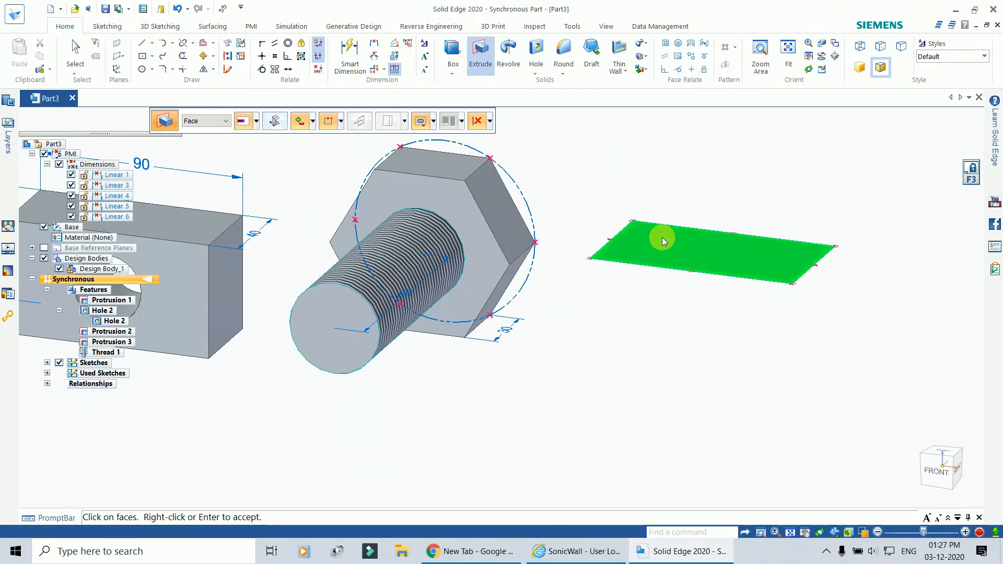
right_click(662, 238)
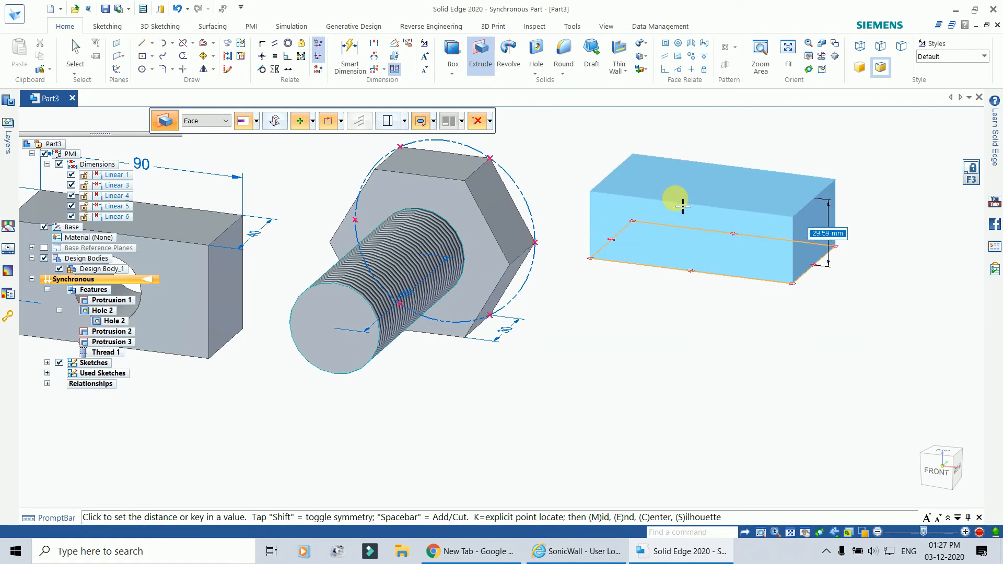
text(40)
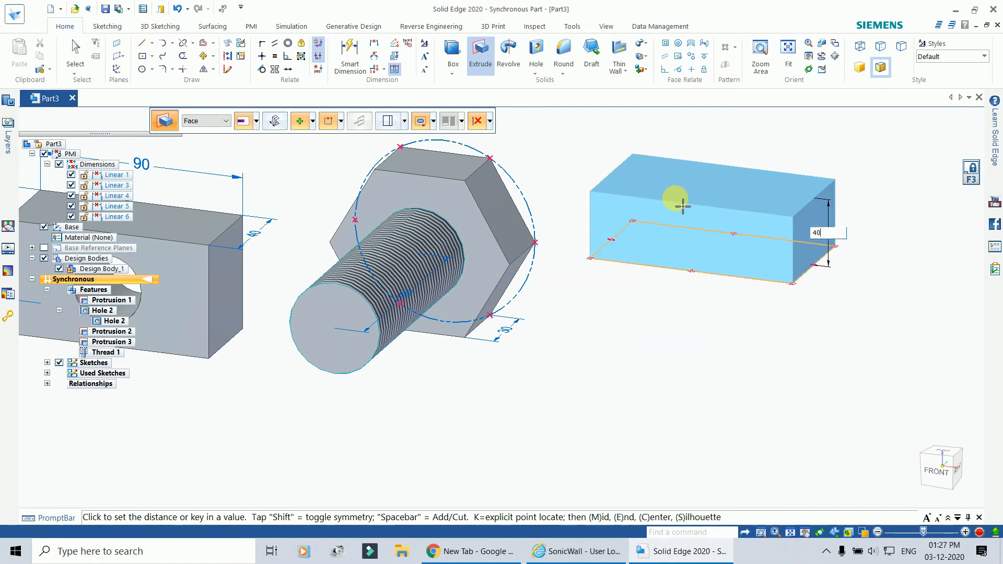
key(Return)
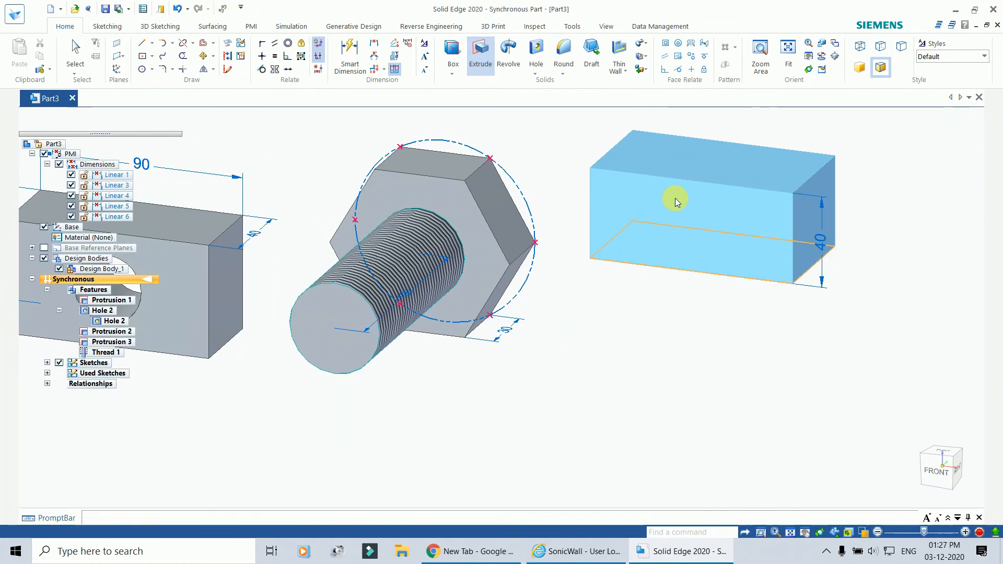
Sketch a 30 mm line at 0° along the middle of the new block's top face, with the sketch plane locked to that face.
scroll(701, 125, up, 2)
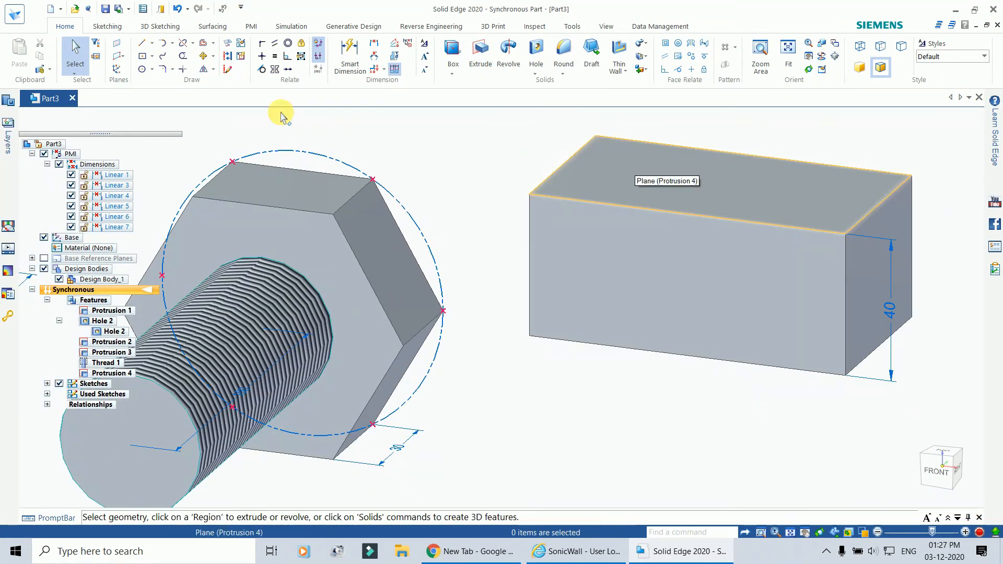
key(l)
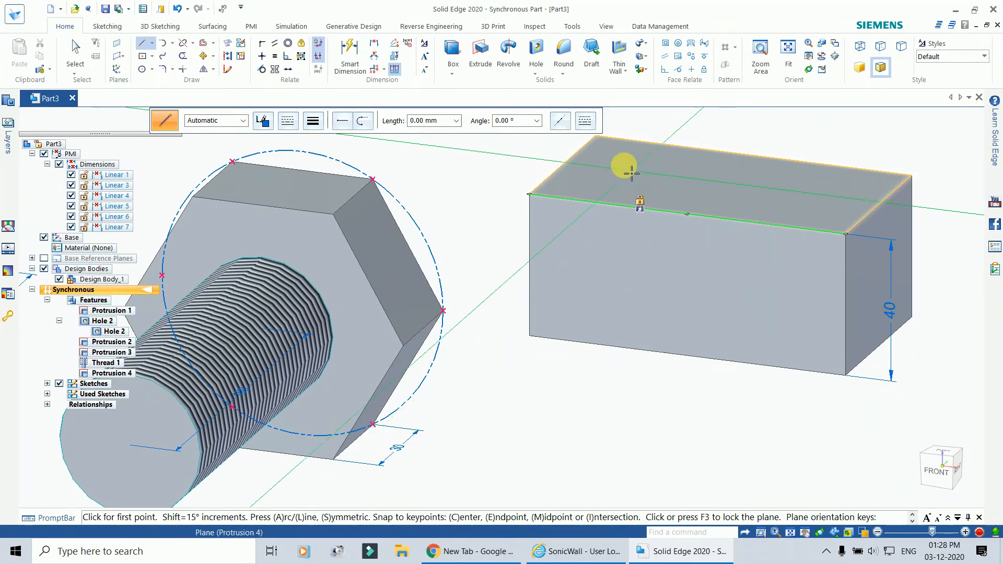
click(652, 207)
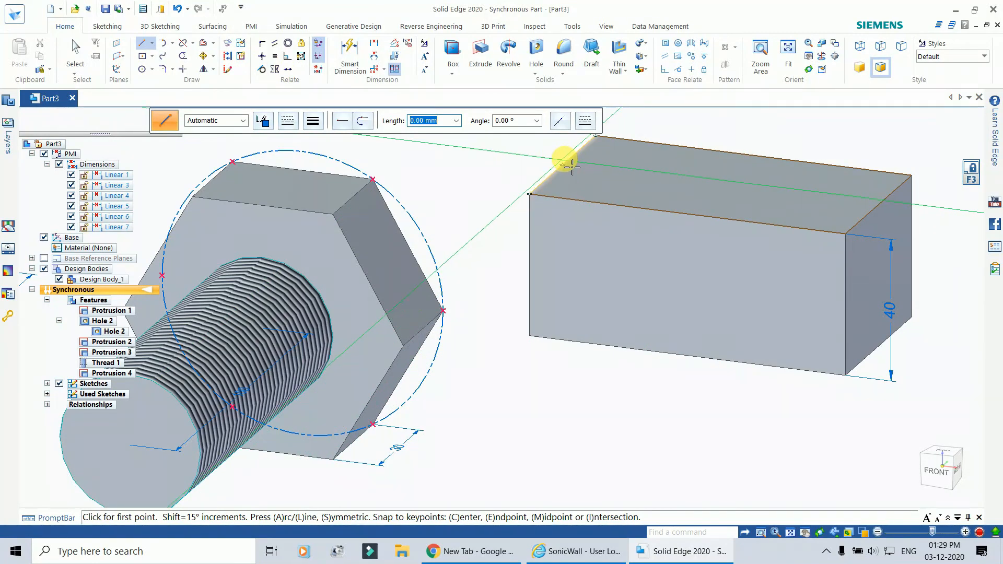
click(665, 178)
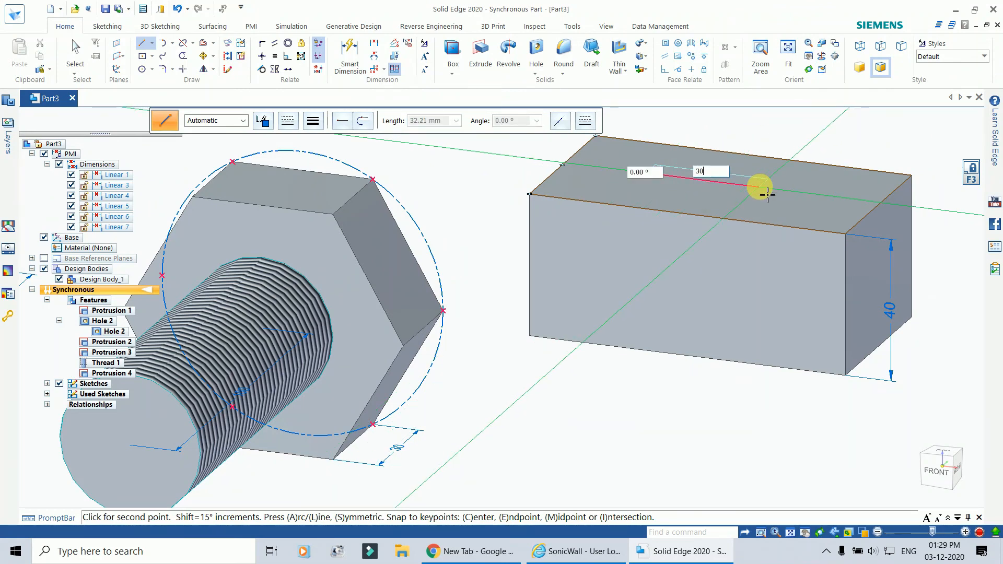
key(Tab)
key(Return)
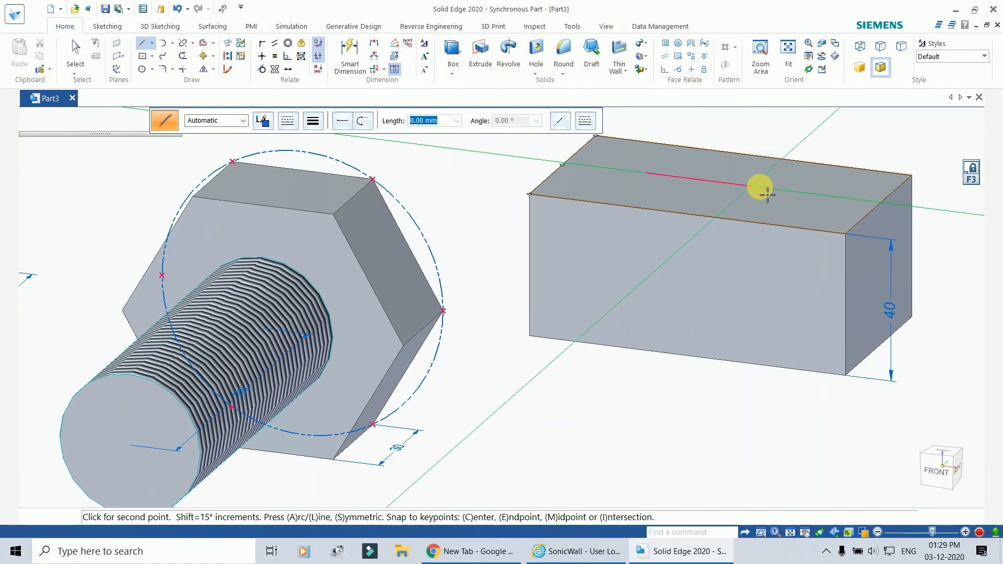
right_click(765, 203)
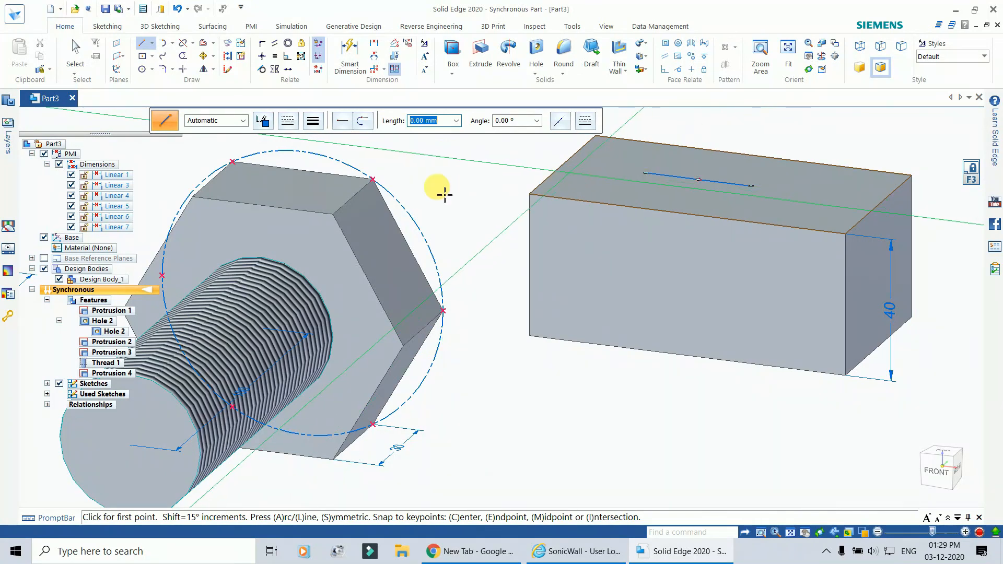
Cut a 20 mm wide arc-end slot down into the new block along the line on its top face.
scroll(757, 131, up, 1)
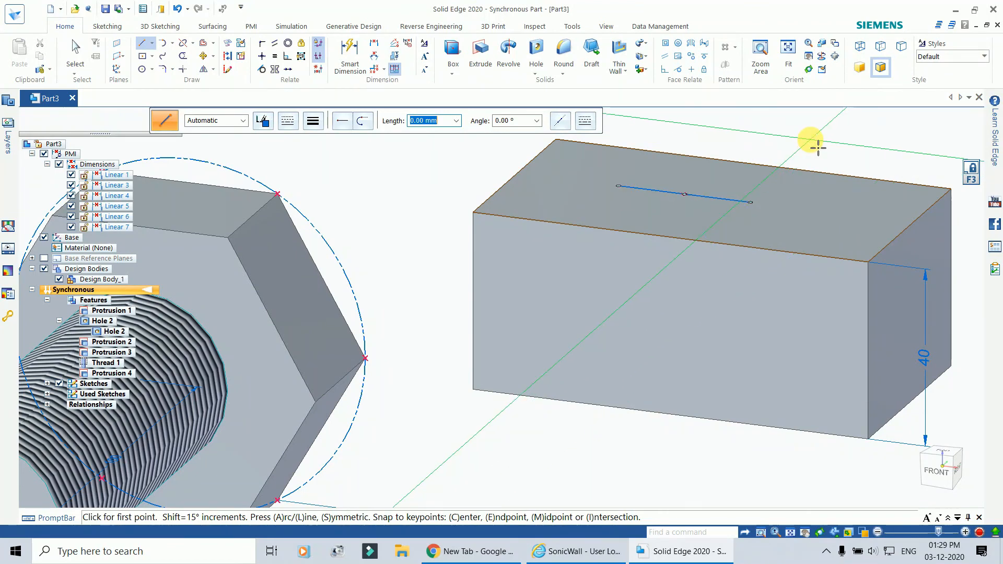
click(537, 74)
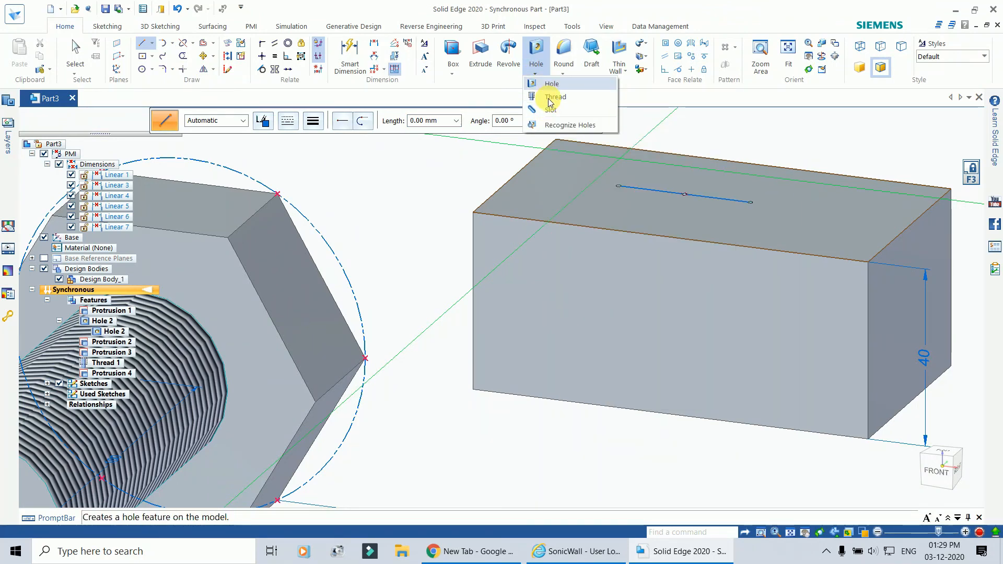
click(551, 111)
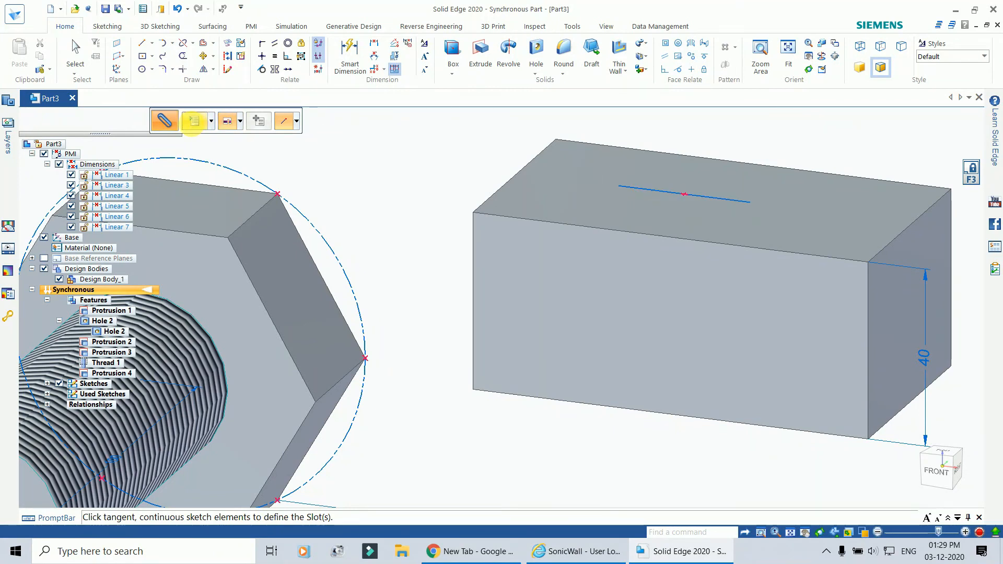
click(194, 122)
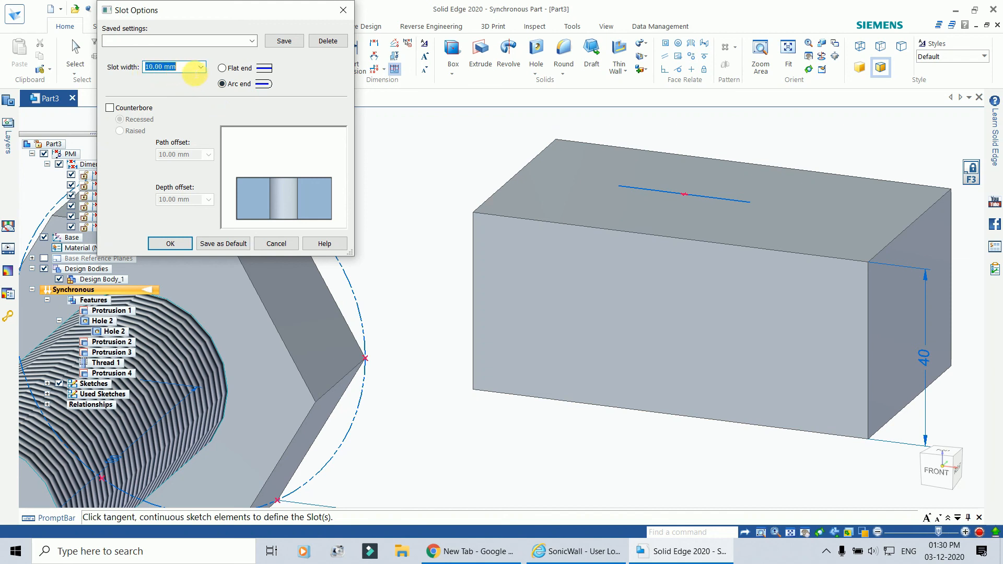
text(20)
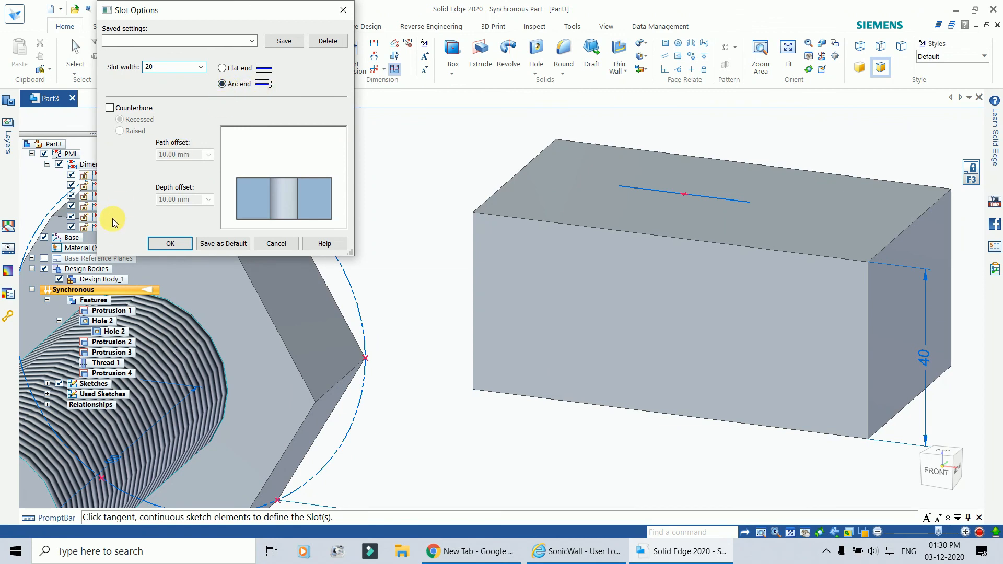
click(172, 244)
click(656, 189)
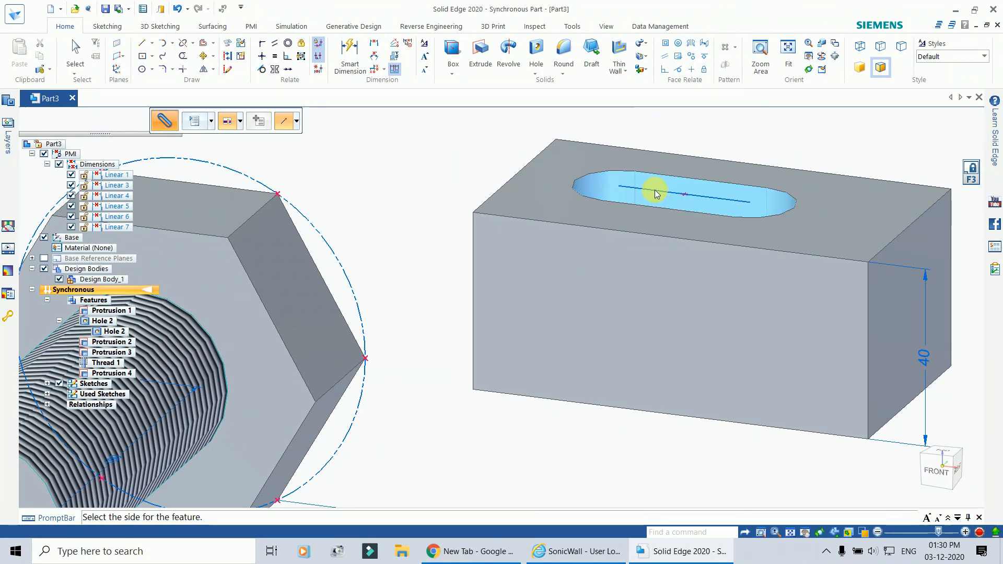
click(676, 226)
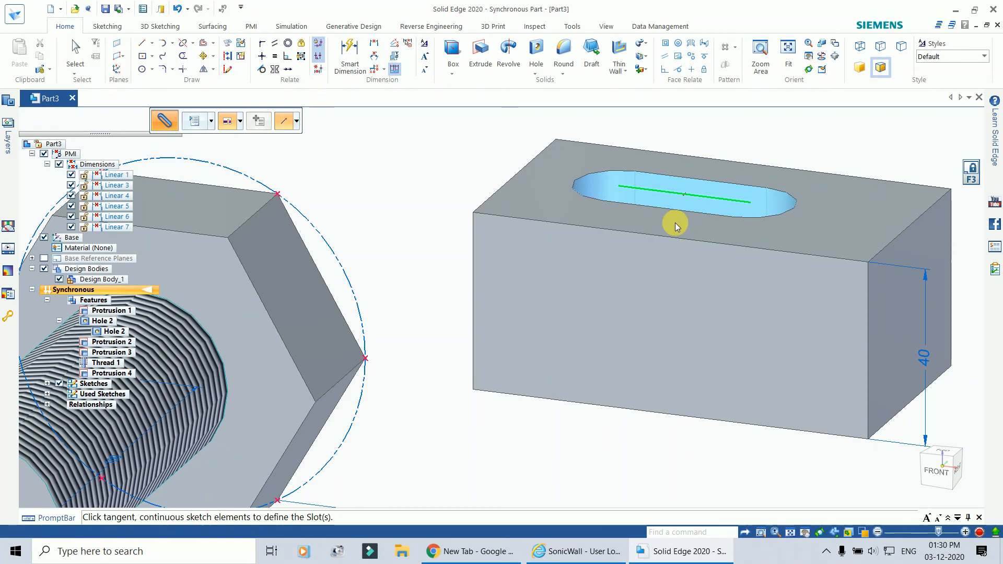
click(74, 48)
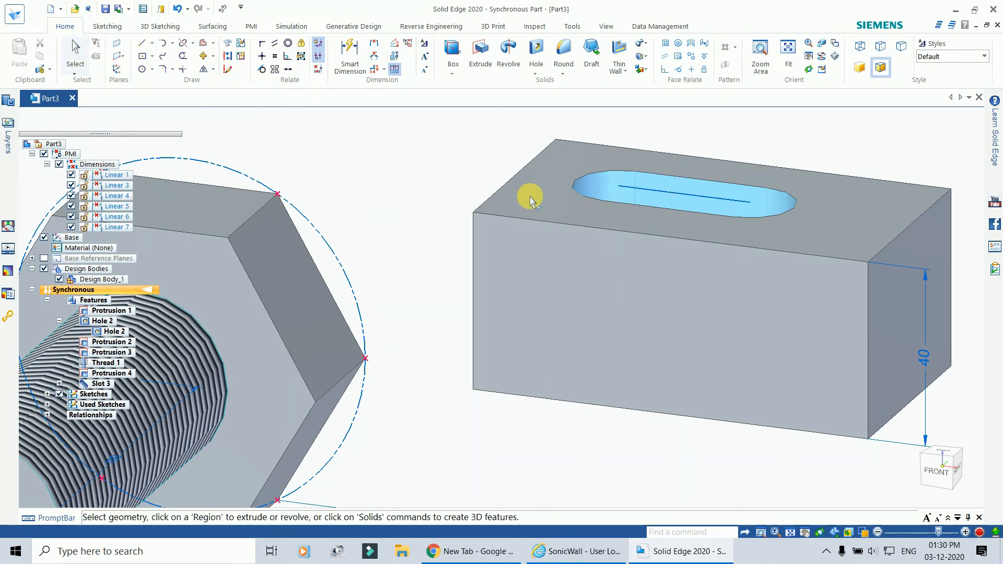
scroll(537, 203, up, 1)
scroll(541, 207, down, 6)
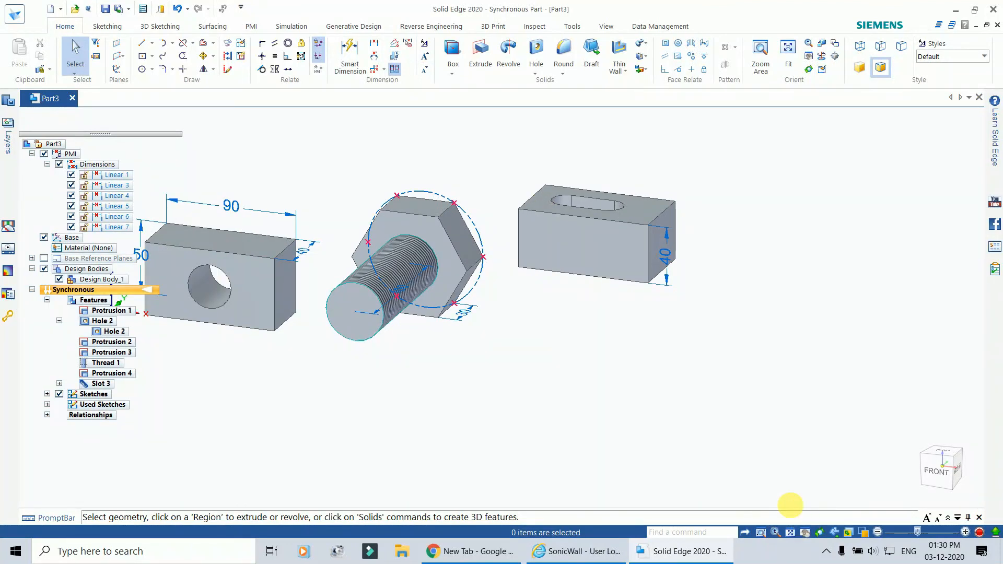
click(804, 533)
drag(333, 316, 477, 320)
scroll(515, 207, up, 1)
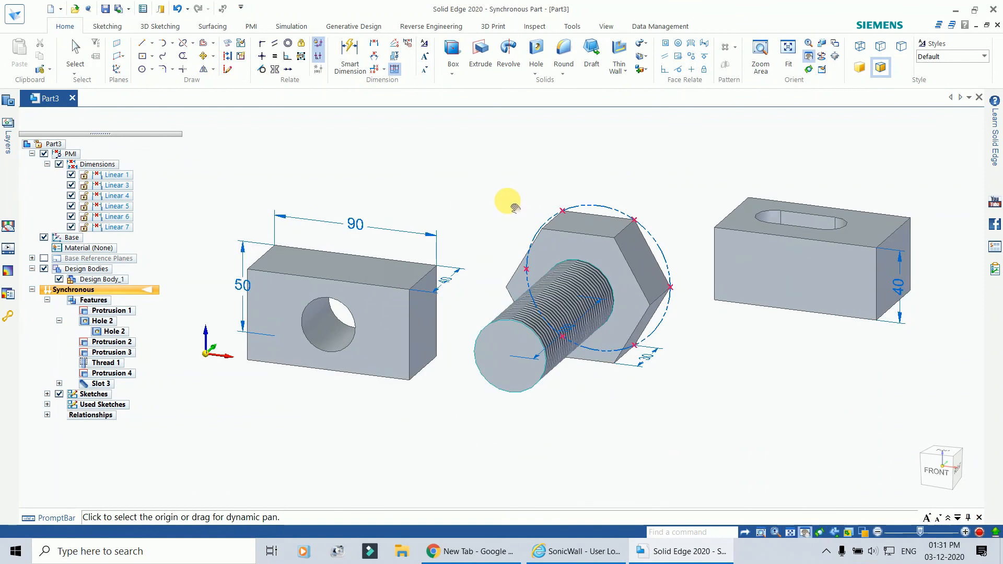